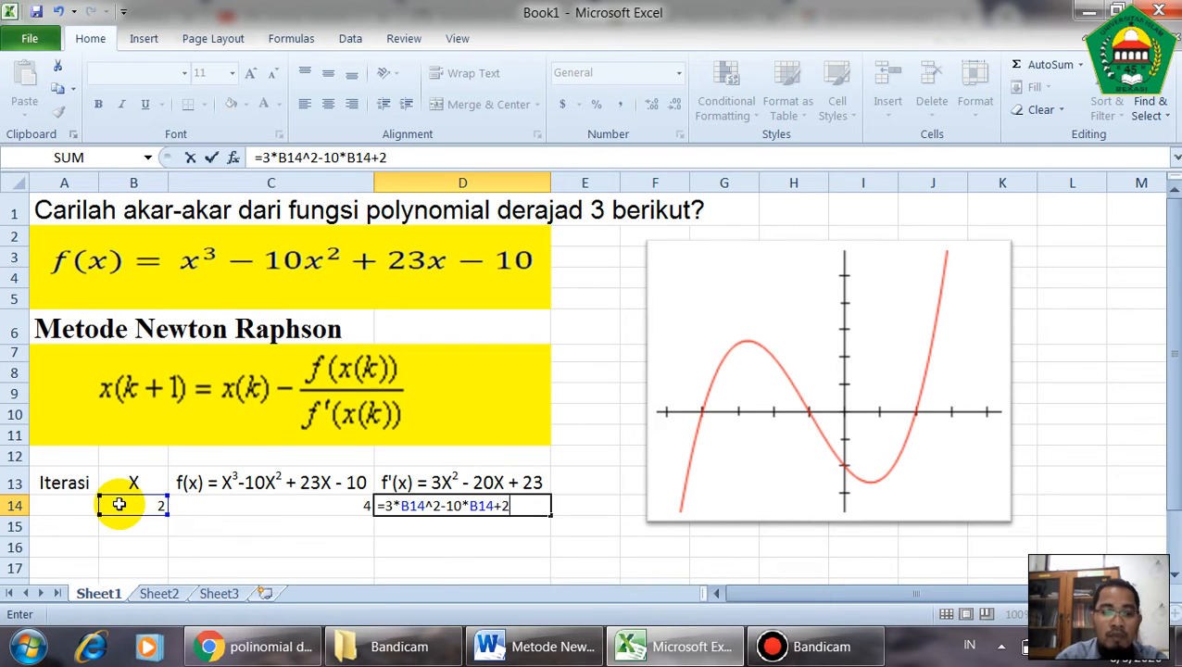
Step: Complete the f'(x) formula in D14 and correct it to =3*B14^2-20*B14+23
{"action": "key", "text": "Return"}
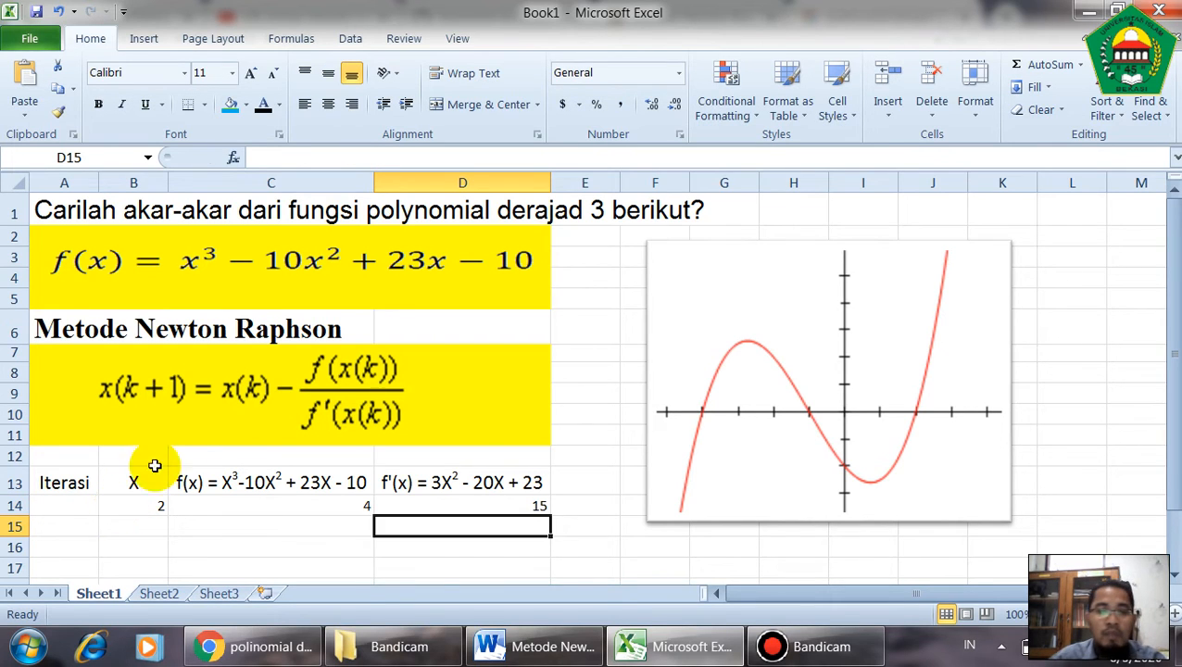
{"action": "left_click", "coordinate": [491, 509]}
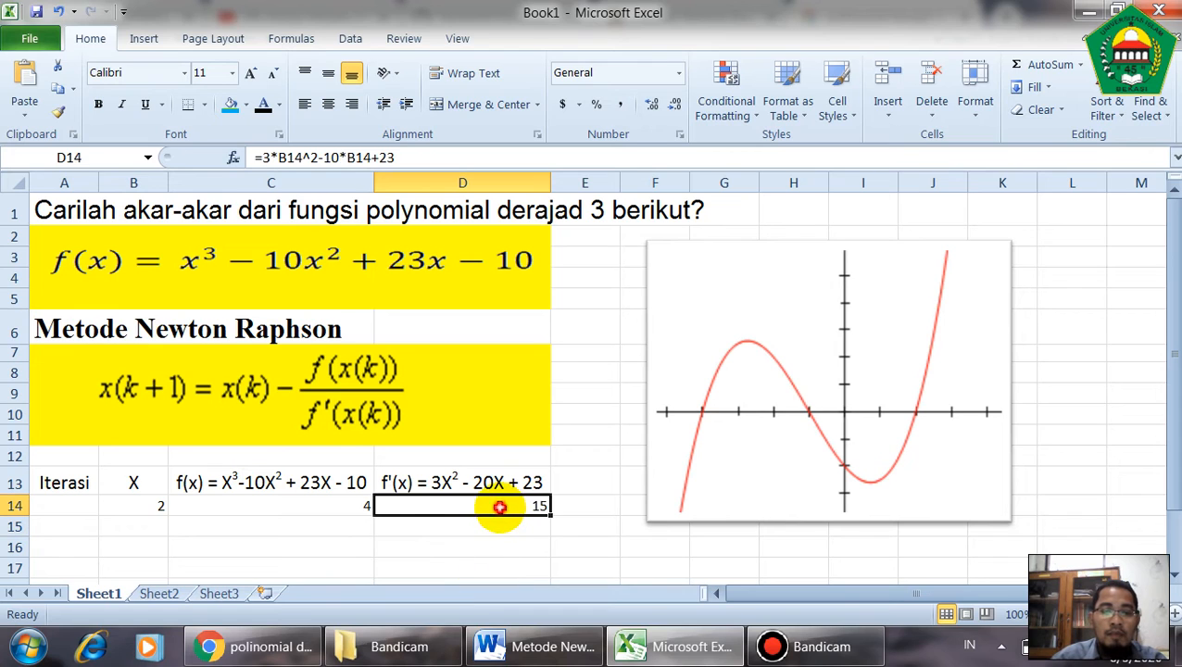
{"action": "double_click", "coordinate": [477, 508]}
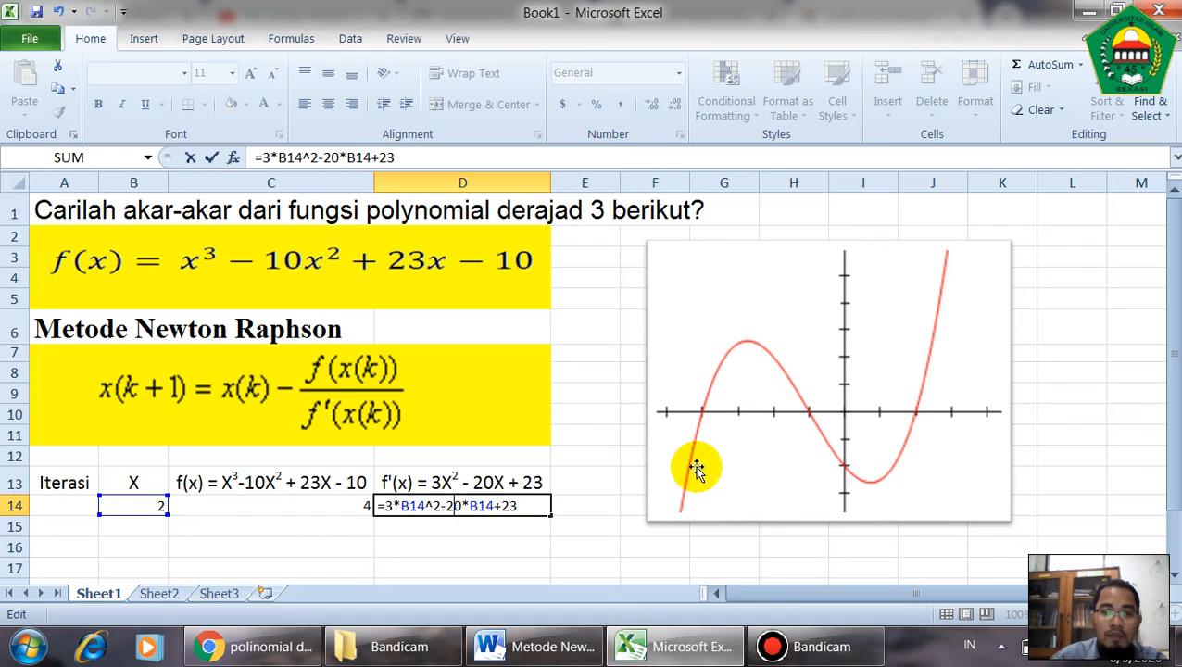
{"action": "key", "text": "Return"}
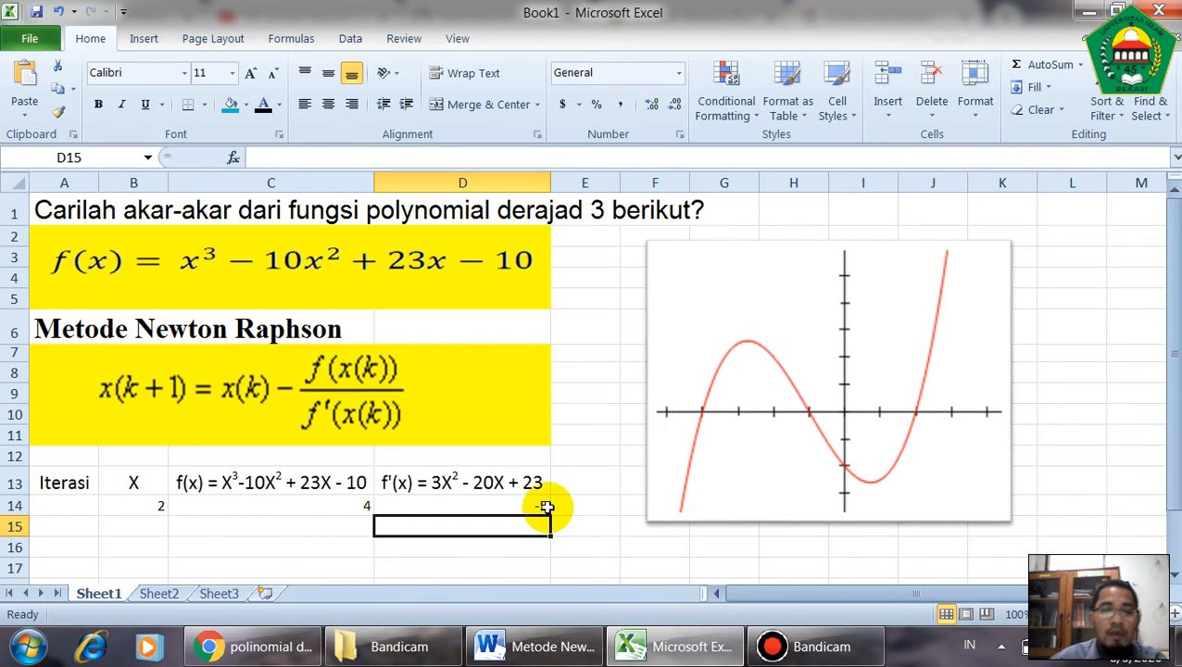
Step: Enter the Newton-Raphson formula =B14-C14/D14 in B15 to compute the next X value
{"action": "scroll", "coordinate": [503, 479], "scroll_direction": "down", "scroll_amount": 1}
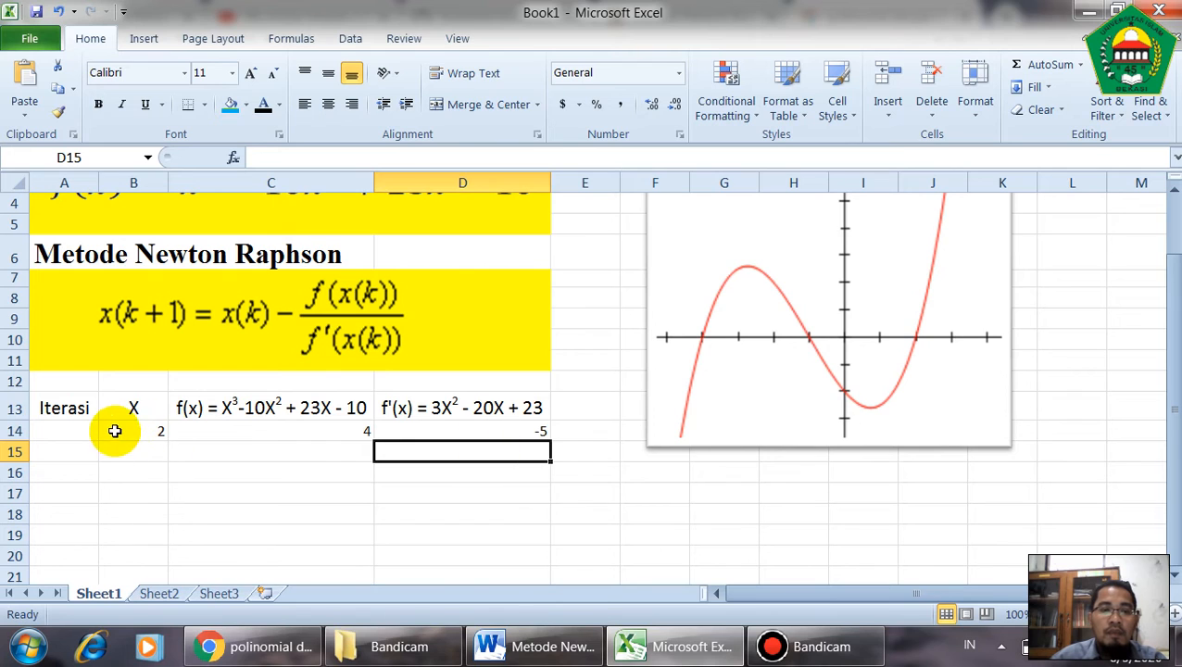
{"action": "left_click", "coordinate": [145, 447]}
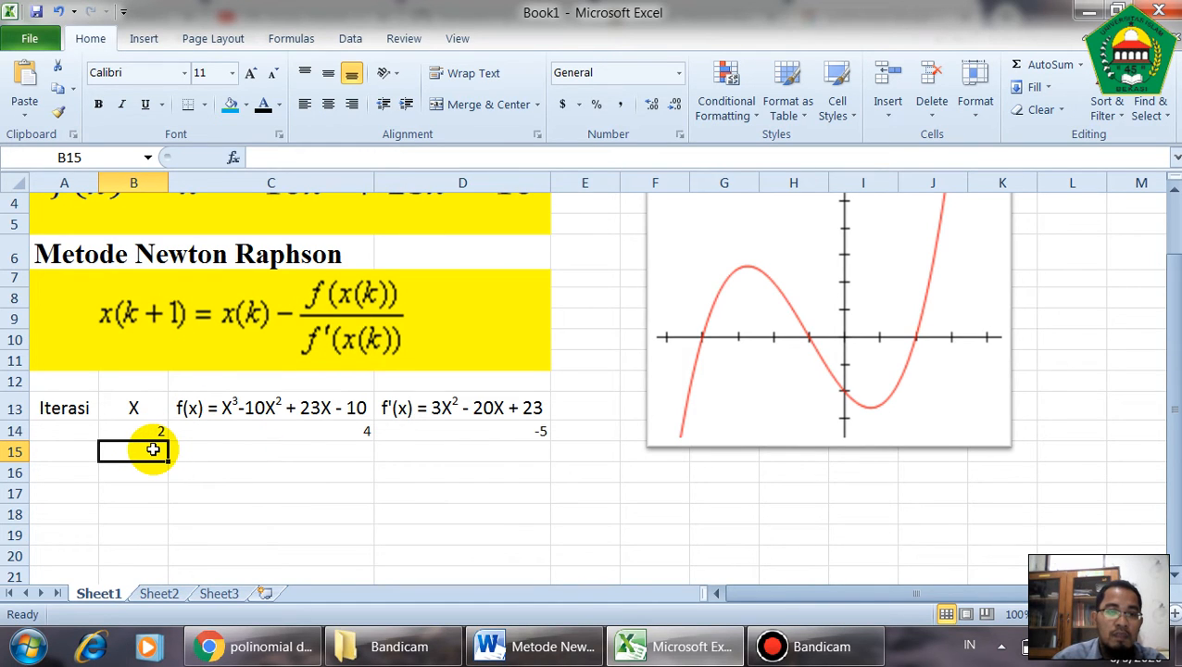
{"action": "type", "text": "="}
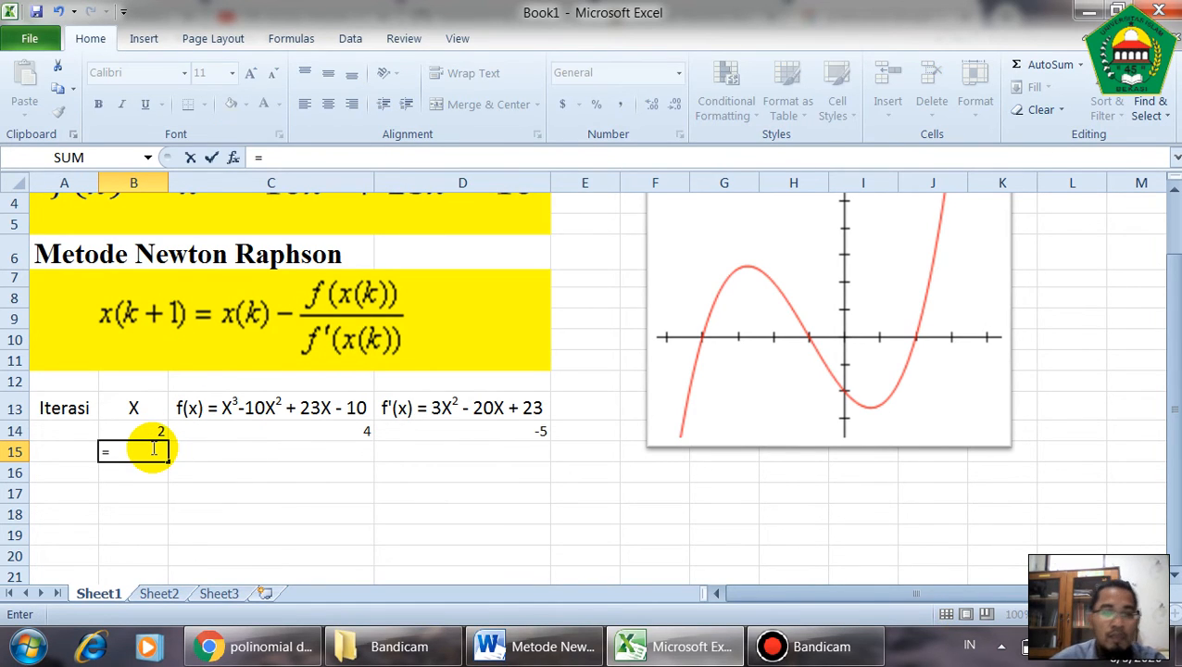
{"action": "left_click", "coordinate": [131, 449]}
{"action": "left_click", "coordinate": [160, 429]}
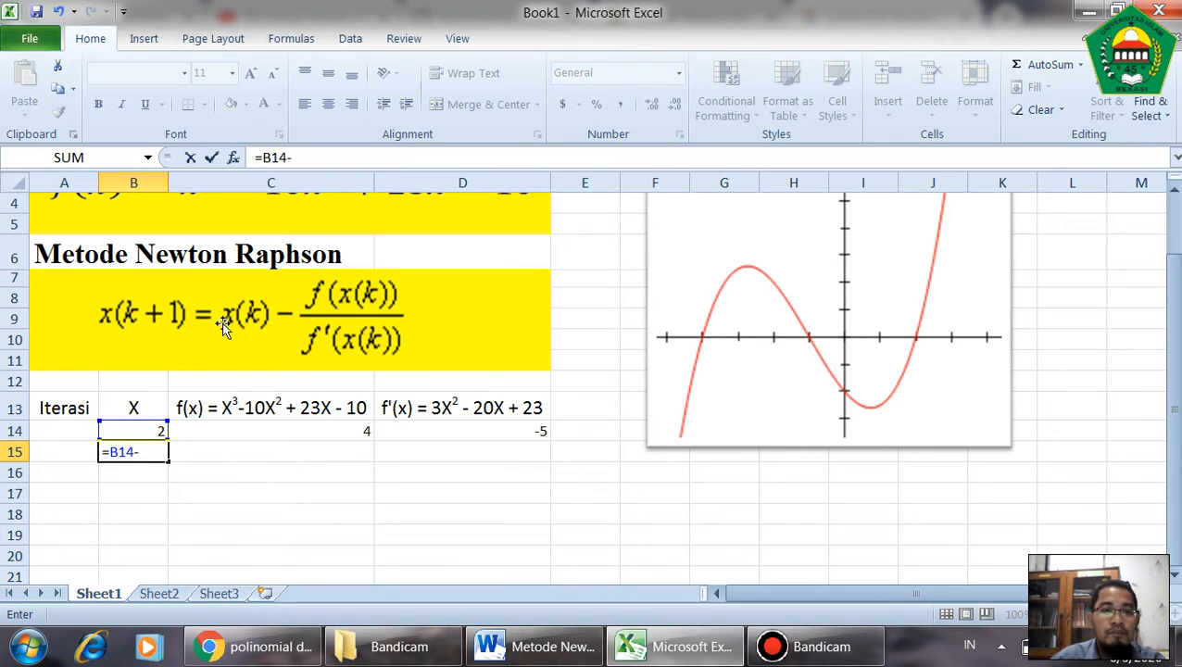
{"action": "left_click", "coordinate": [355, 430]}
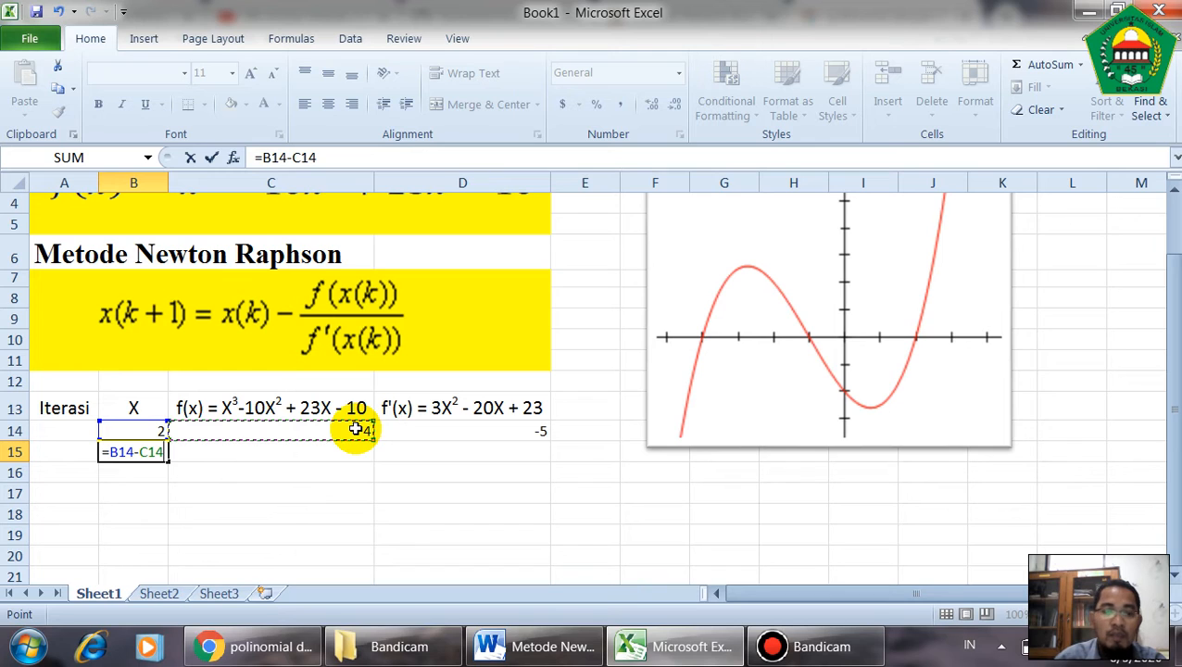
{"action": "left_click", "coordinate": [484, 433]}
{"action": "key", "text": "Return"}
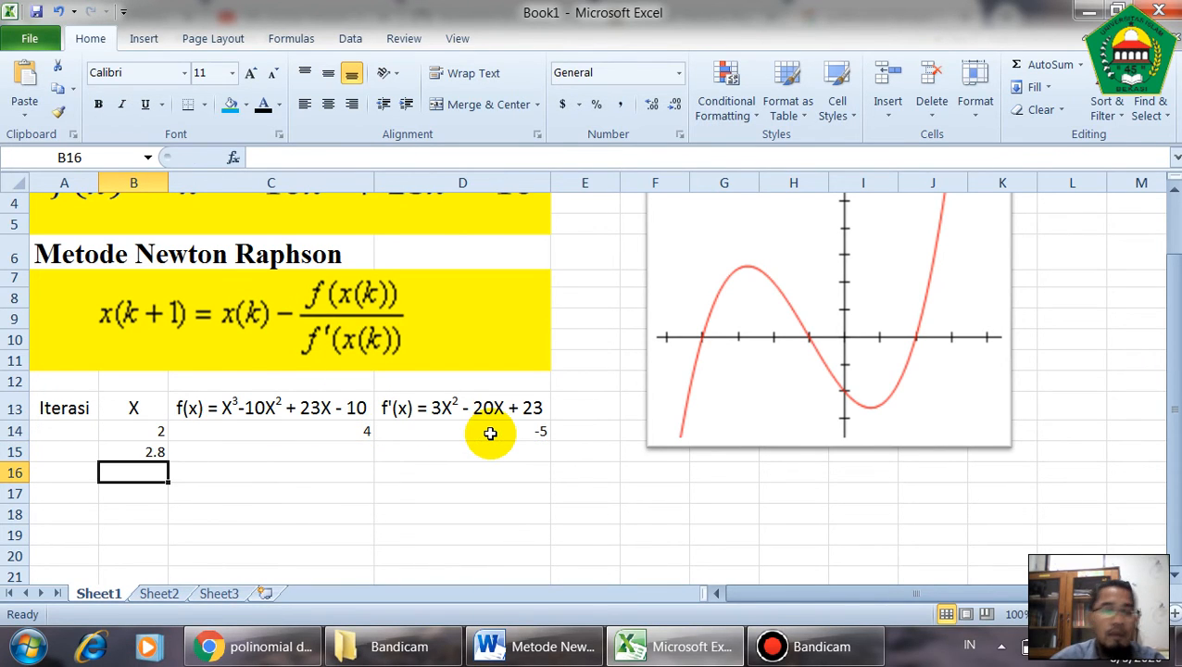
Step: Review the f(x) formula in C14 and fill the f(x) and f'(x) formulas from C14:D14 down to row 15
{"action": "left_click", "coordinate": [278, 431]}
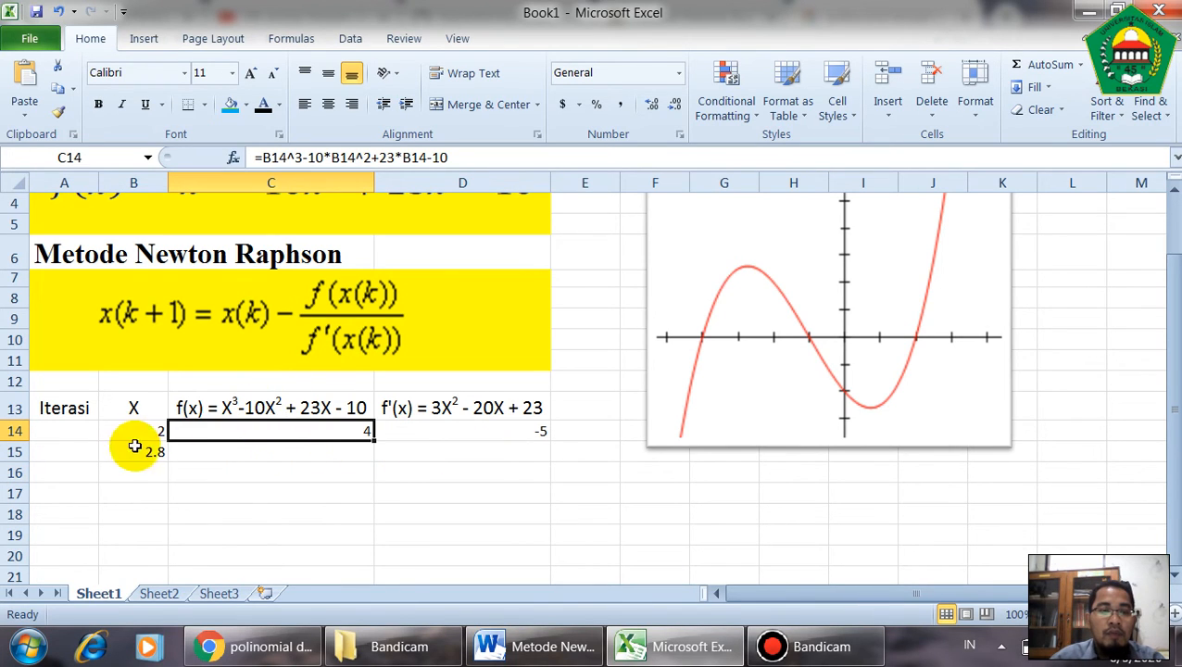
{"action": "left_click", "coordinate": [335, 454]}
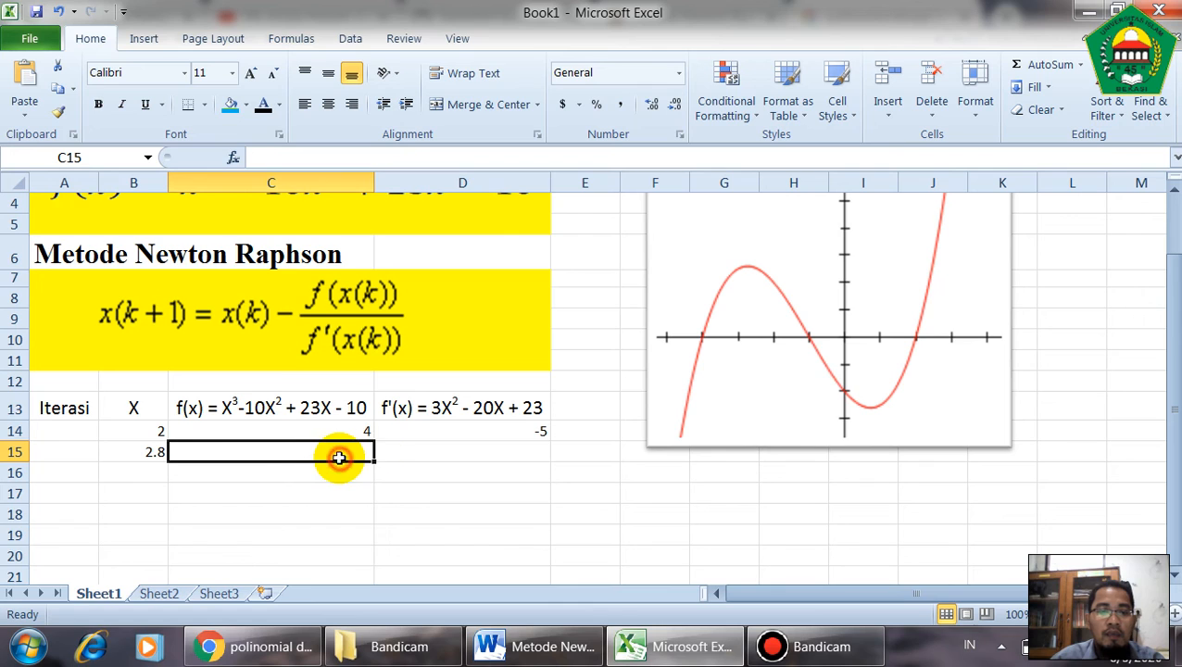
{"action": "left_click_drag", "start_coordinate": [345, 435], "coordinate": [409, 429]}
{"action": "left_click_drag", "start_coordinate": [345, 451], "coordinate": [496, 452]}
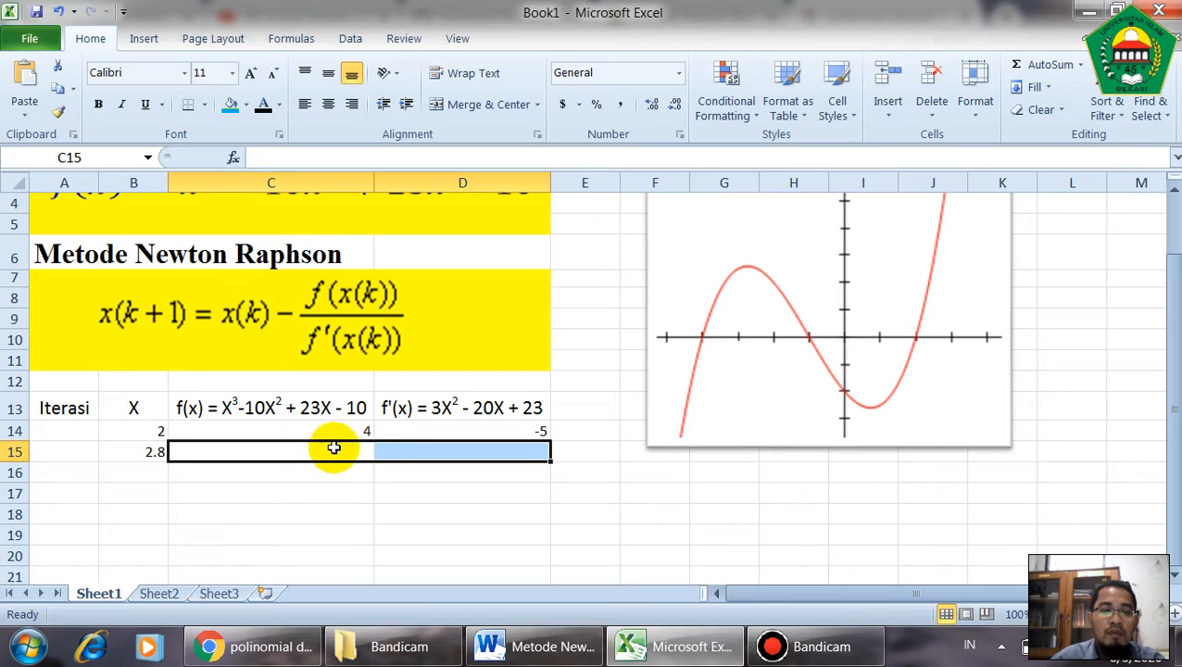
{"action": "left_click", "coordinate": [258, 447]}
{"action": "left_click", "coordinate": [456, 451]}
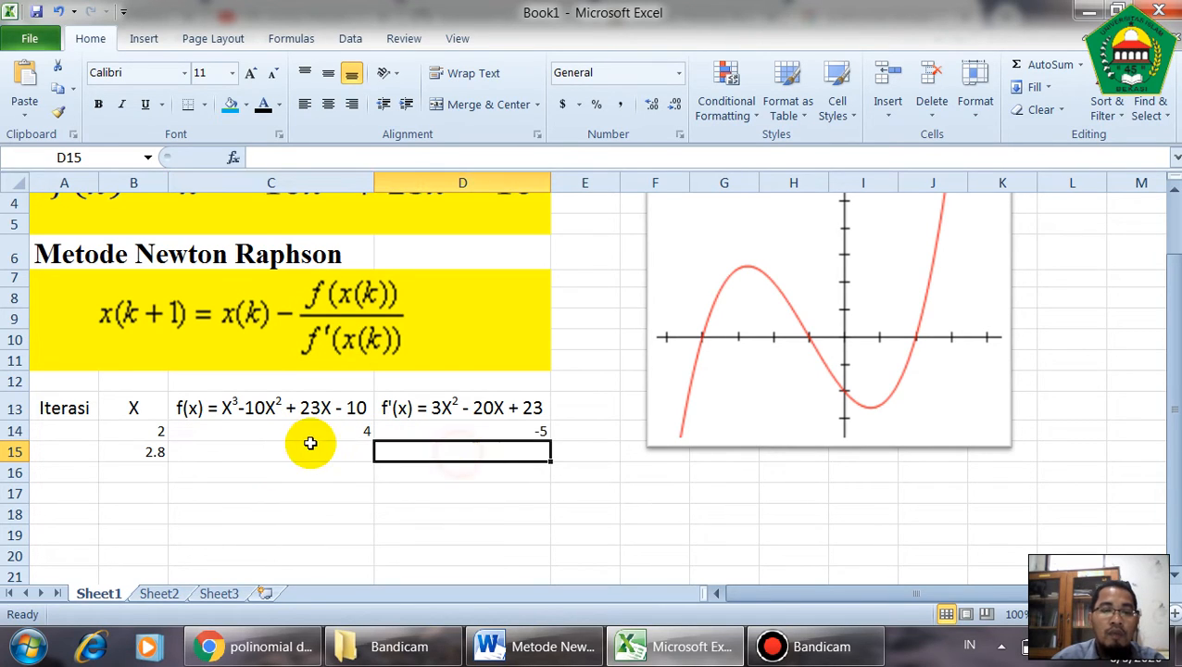
{"action": "left_click_drag", "start_coordinate": [296, 430], "coordinate": [422, 431]}
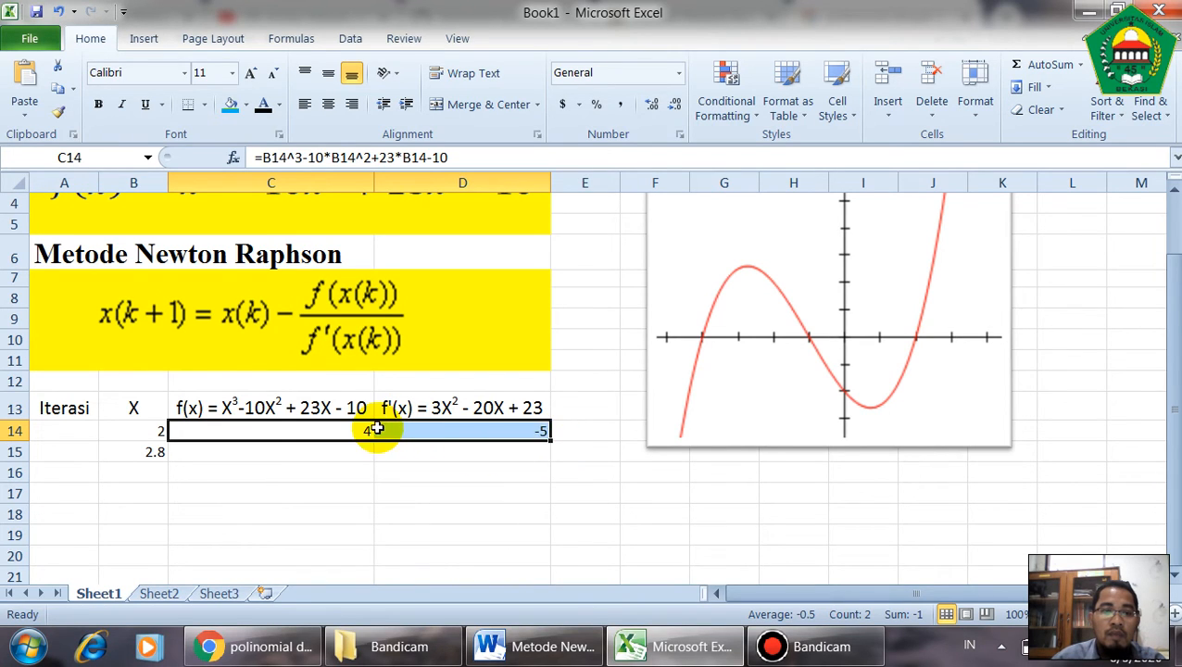
{"action": "double_click", "coordinate": [321, 430]}
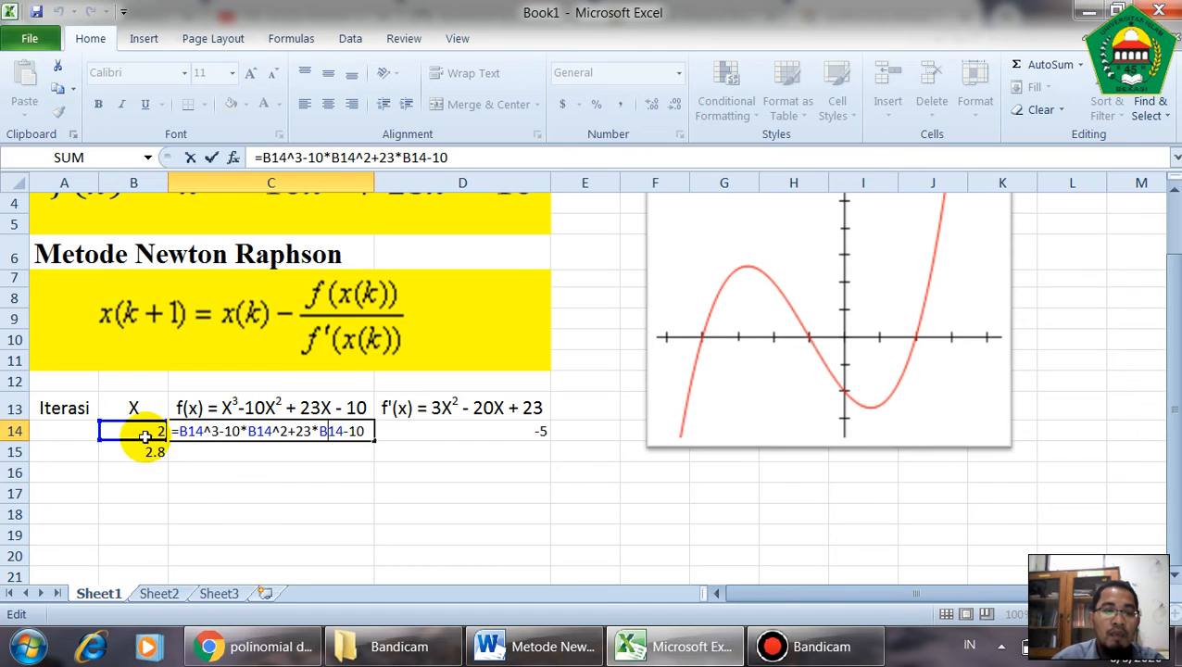
{"action": "key", "text": "Return"}
{"action": "left_click_drag", "start_coordinate": [319, 433], "coordinate": [550, 459]}
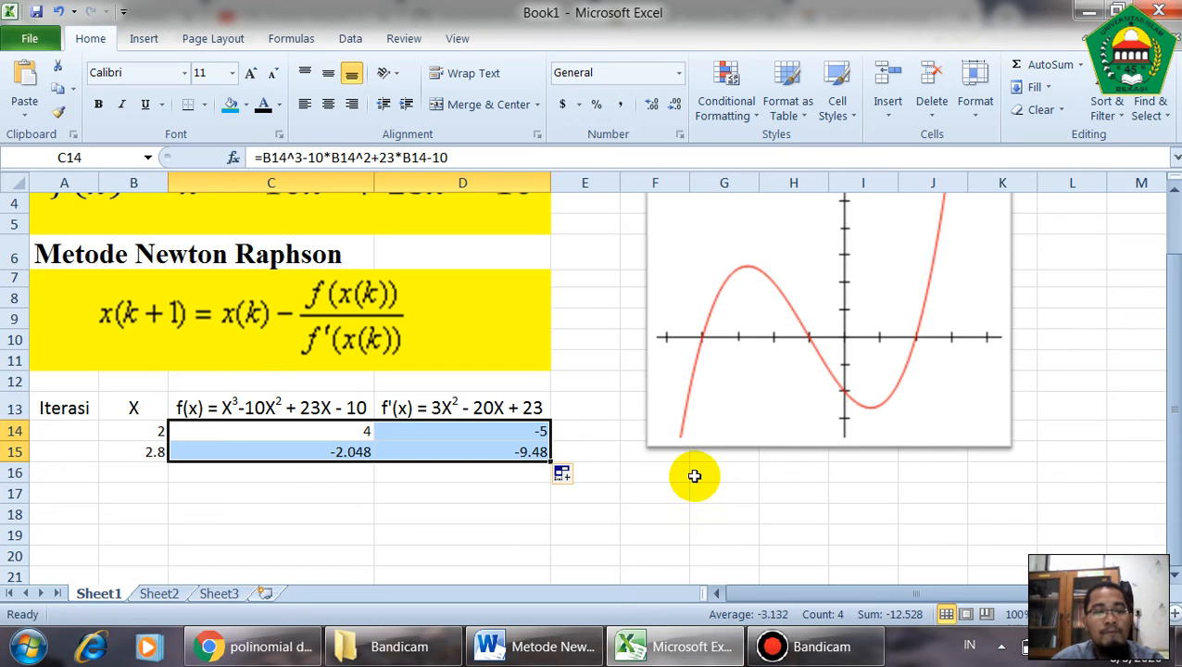
Step: Fill the iteration formulas in B15:D15 down to row 18
{"action": "left_click", "coordinate": [461, 490]}
{"action": "left_click", "coordinate": [146, 472]}
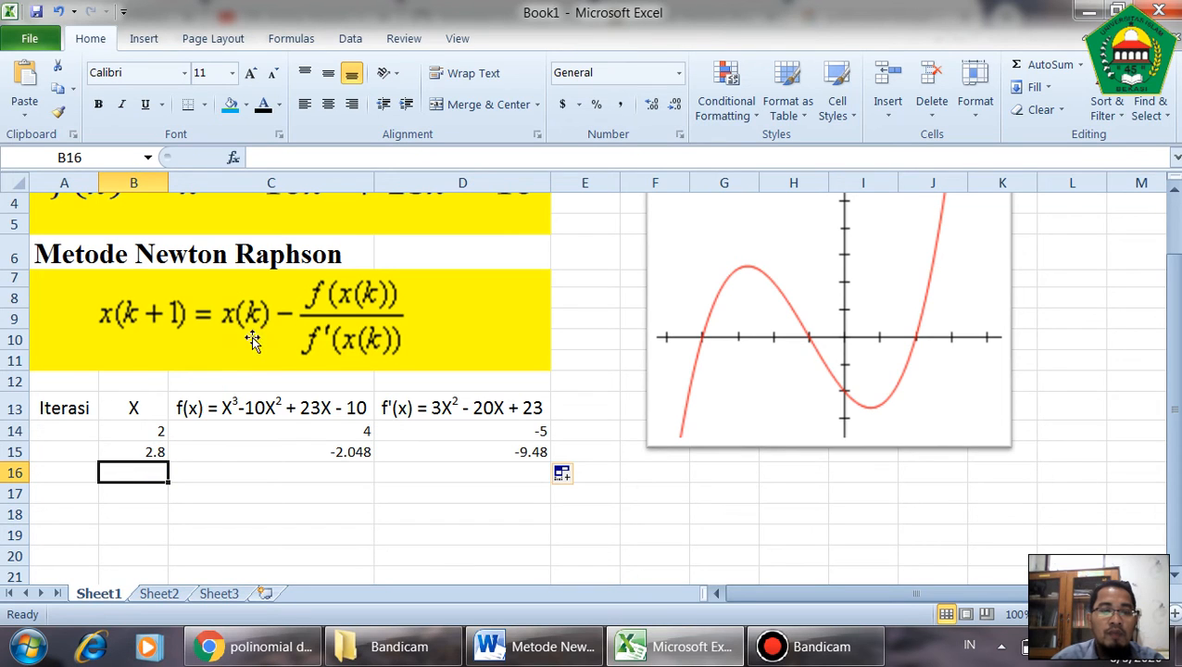
{"action": "left_click_drag", "start_coordinate": [153, 451], "coordinate": [459, 451]}
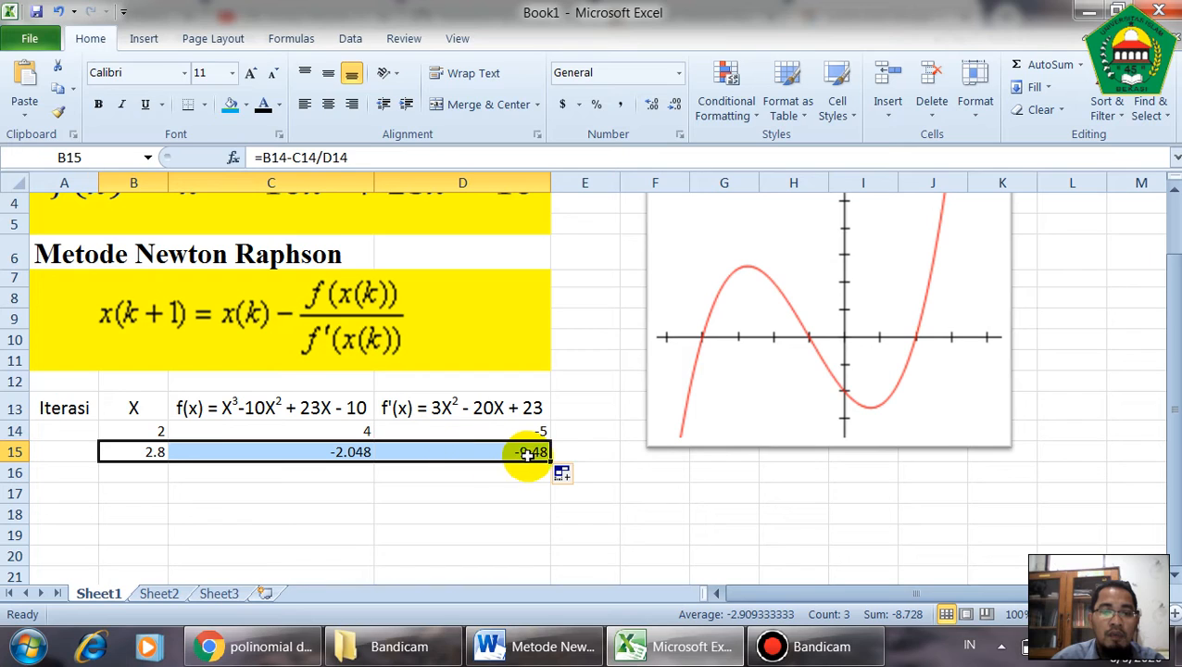
{"action": "left_click_drag", "start_coordinate": [549, 460], "coordinate": [548, 521]}
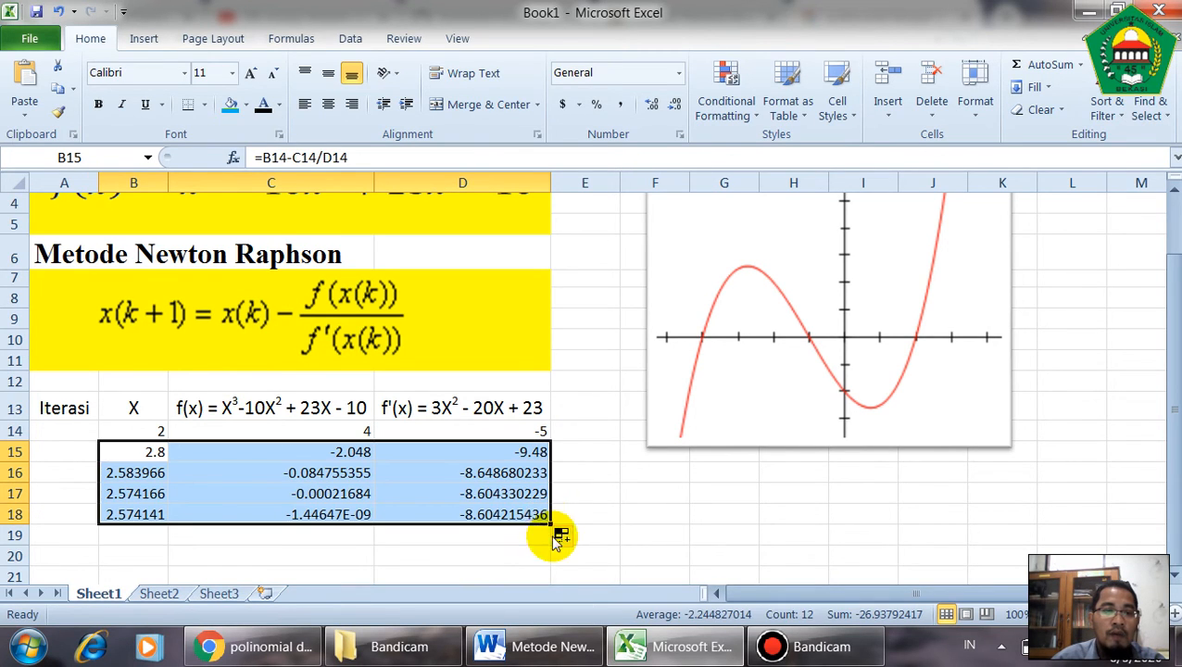
{"action": "scroll", "coordinate": [561, 549], "scroll_direction": "up", "scroll_amount": 1}
{"action": "scroll", "coordinate": [530, 488], "scroll_direction": "down", "scroll_amount": 1}
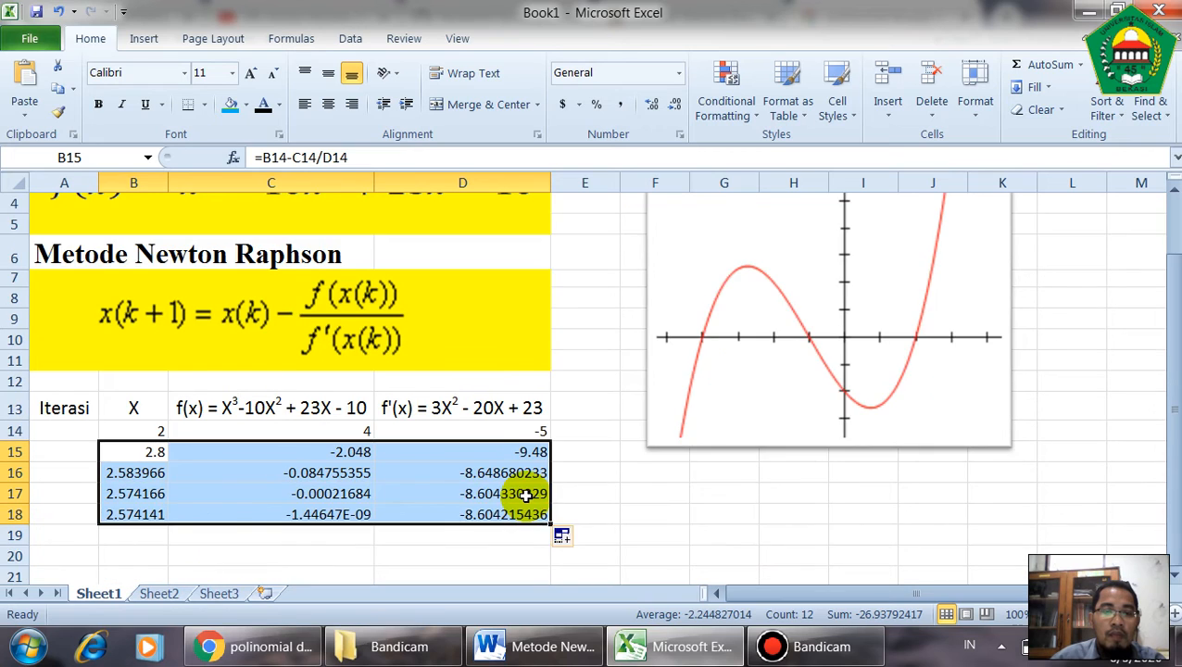
Step: Extend the iteration formulas from B18:D18 down to row 19 and check f(x) in C19
{"action": "scroll", "coordinate": [526, 495], "scroll_direction": "down", "scroll_amount": 1}
{"action": "left_click", "coordinate": [322, 437]}
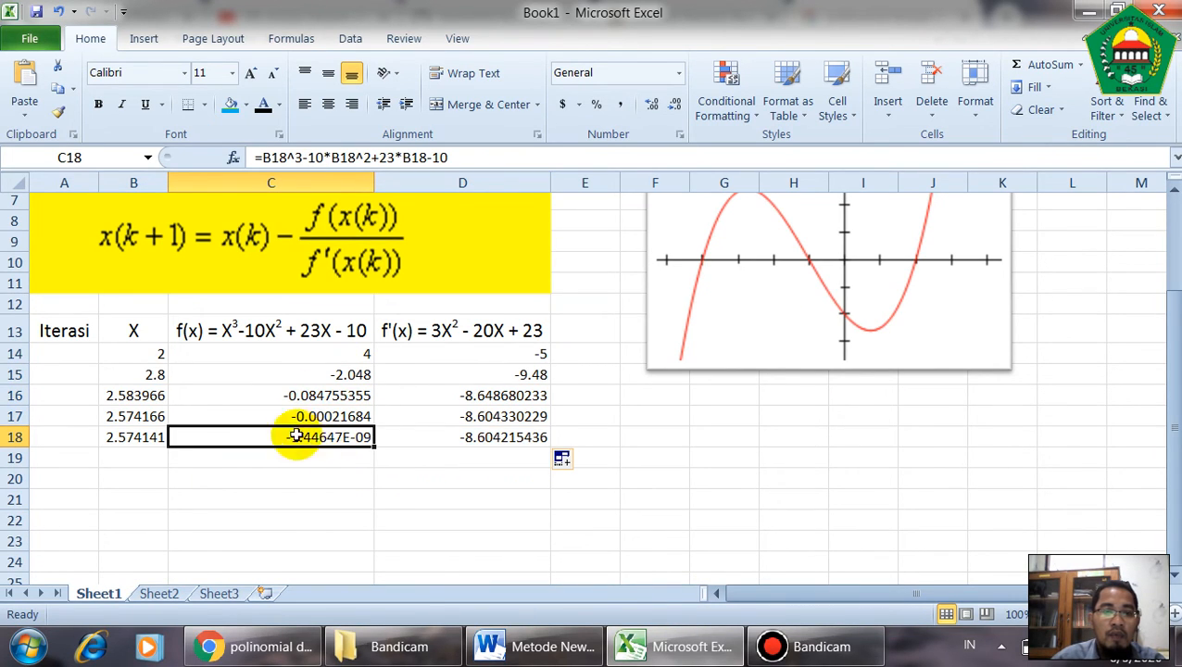
{"action": "left_click_drag", "start_coordinate": [134, 437], "coordinate": [554, 464]}
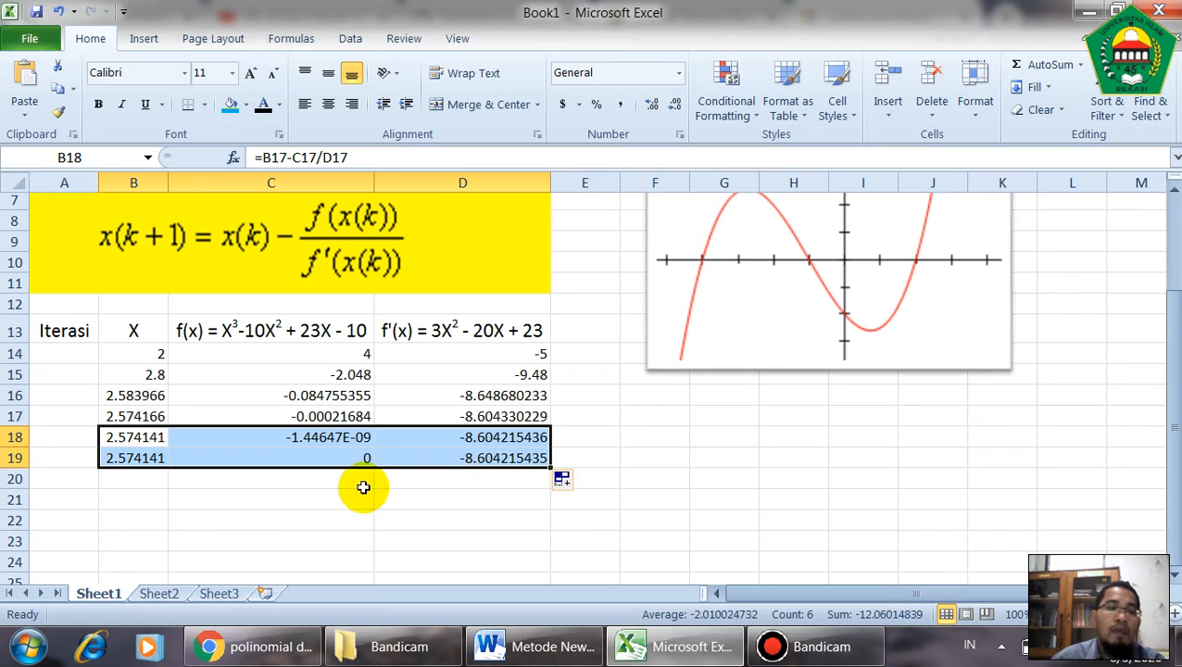
{"action": "left_click", "coordinate": [337, 452]}
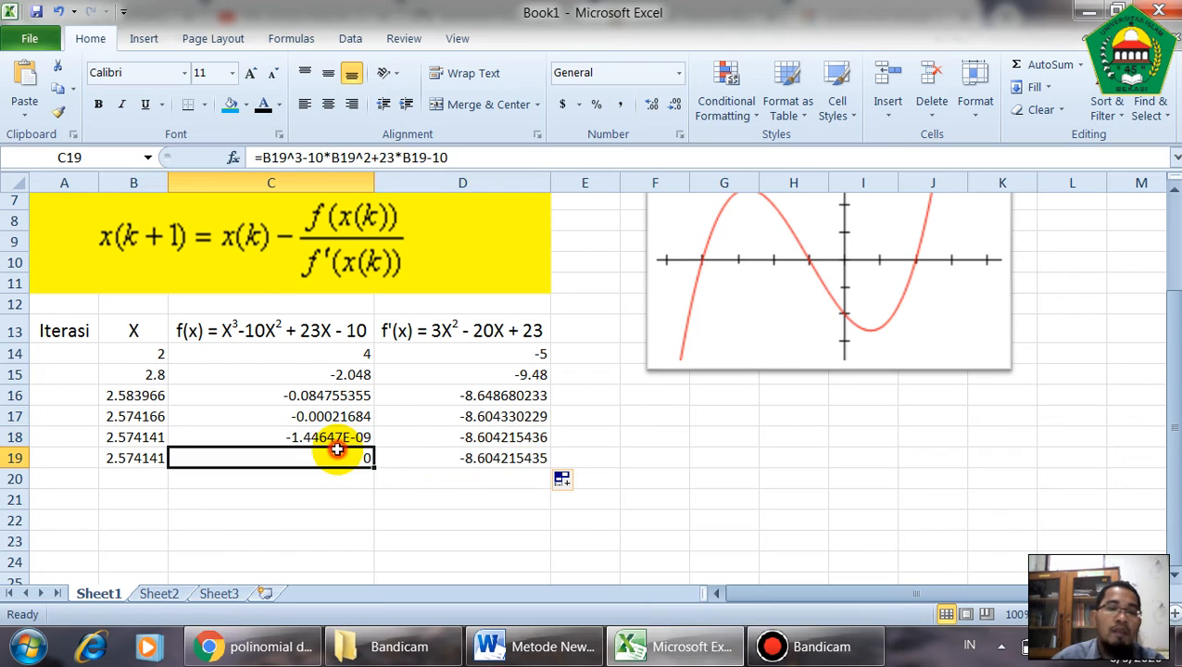
Step: Number the iterations 1 to 5 in A15:A19 by entering 1 in A15 and filling the series down
{"action": "left_click", "coordinate": [79, 373]}
{"action": "type", "text": "1"}
{"action": "left_click", "coordinate": [80, 393]}
{"action": "left_click", "coordinate": [85, 373]}
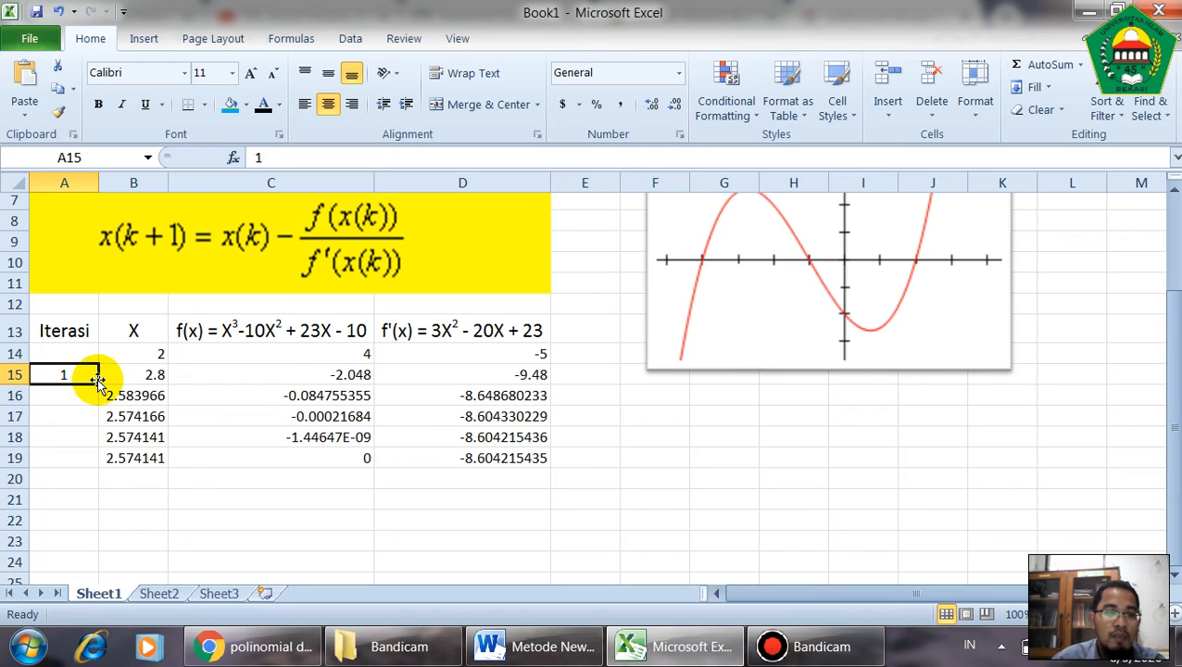
{"action": "left_click_drag", "start_coordinate": [98, 385], "coordinate": [102, 467]}
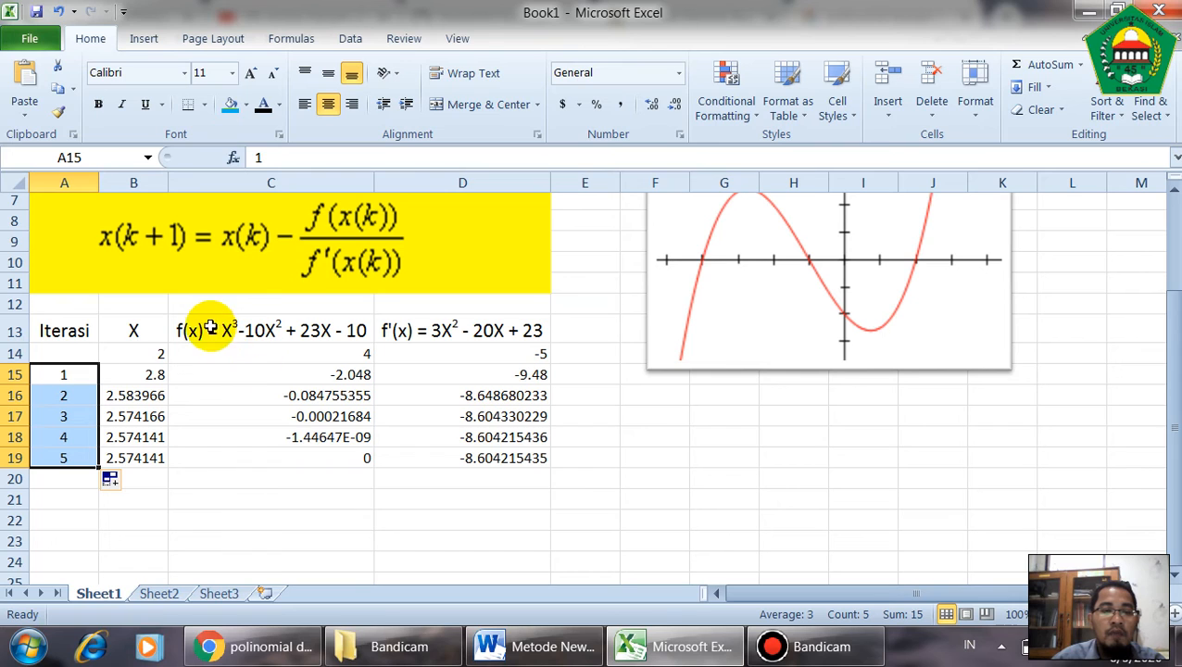
{"action": "scroll", "coordinate": [331, 463], "scroll_direction": "up", "scroll_amount": 1}
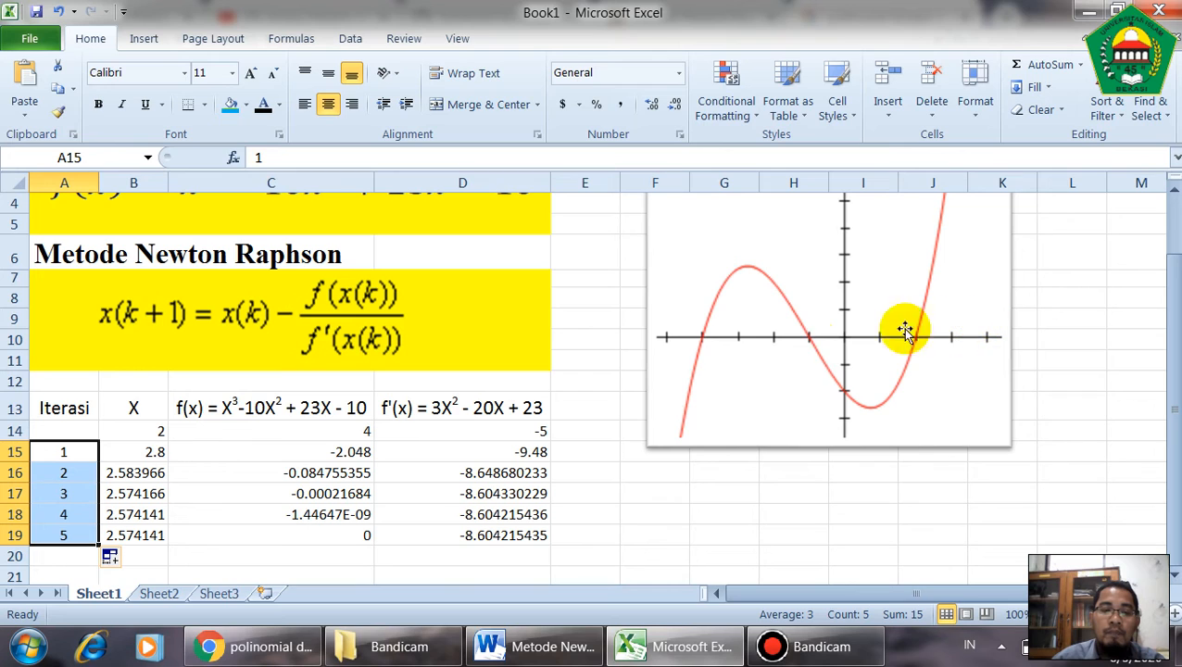
{"action": "scroll", "coordinate": [471, 404], "scroll_direction": "down", "scroll_amount": 2}
{"action": "scroll", "coordinate": [464, 477], "scroll_direction": "up", "scroll_amount": 1}
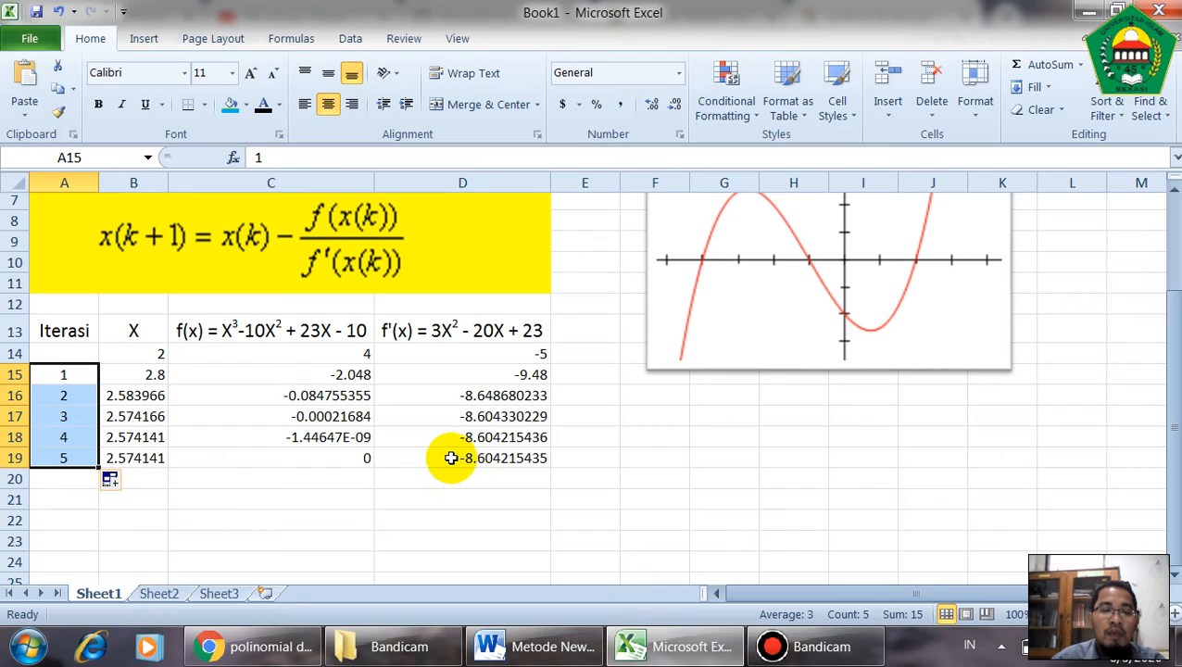
{"action": "scroll", "coordinate": [453, 458], "scroll_direction": "up", "scroll_amount": 2}
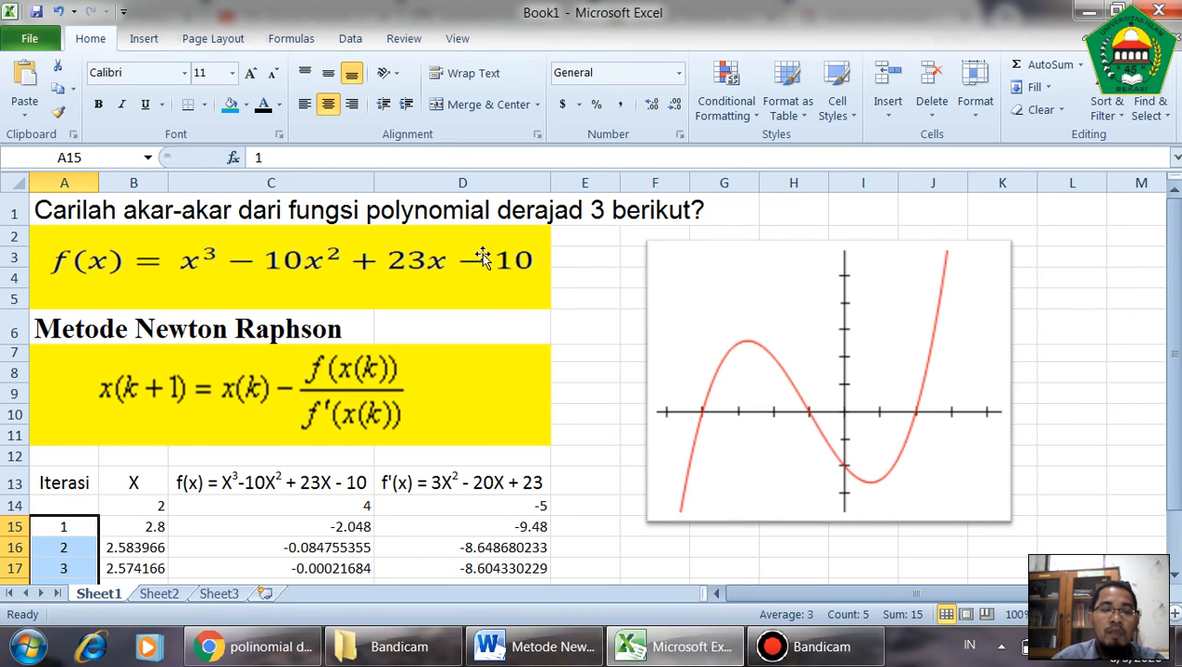
Step: Copy the iteration table rows A14:D19 and paste them below starting at A21
{"action": "scroll", "coordinate": [403, 287], "scroll_direction": "down", "scroll_amount": 4}
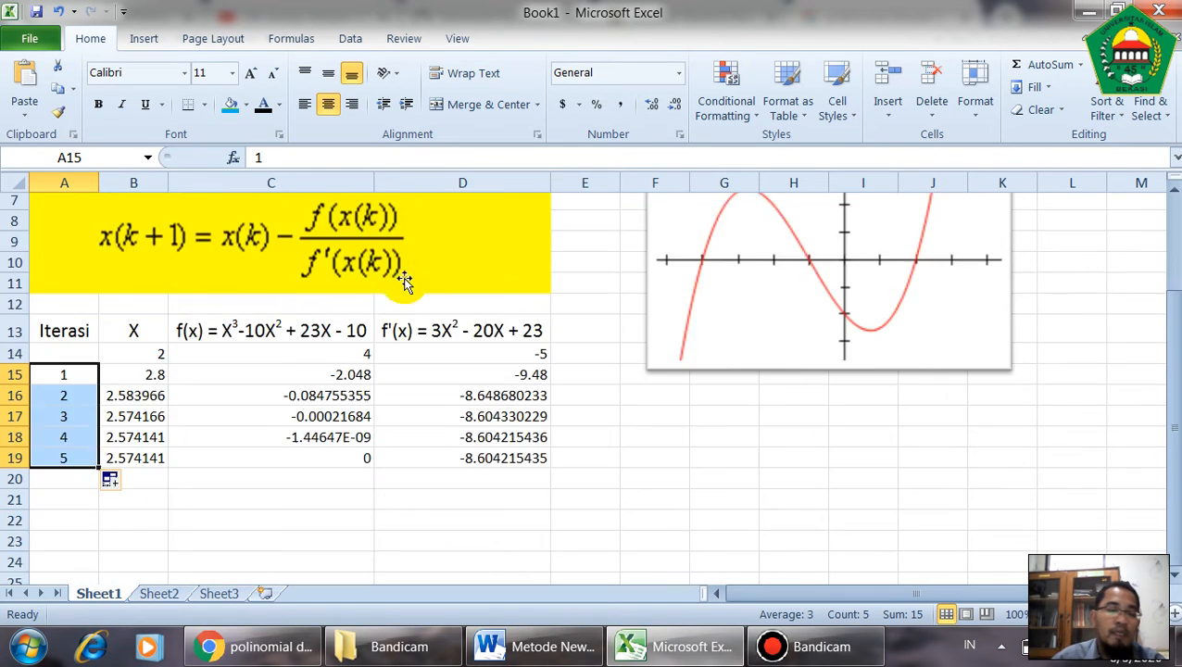
{"action": "scroll", "coordinate": [401, 326], "scroll_direction": "up", "scroll_amount": 1}
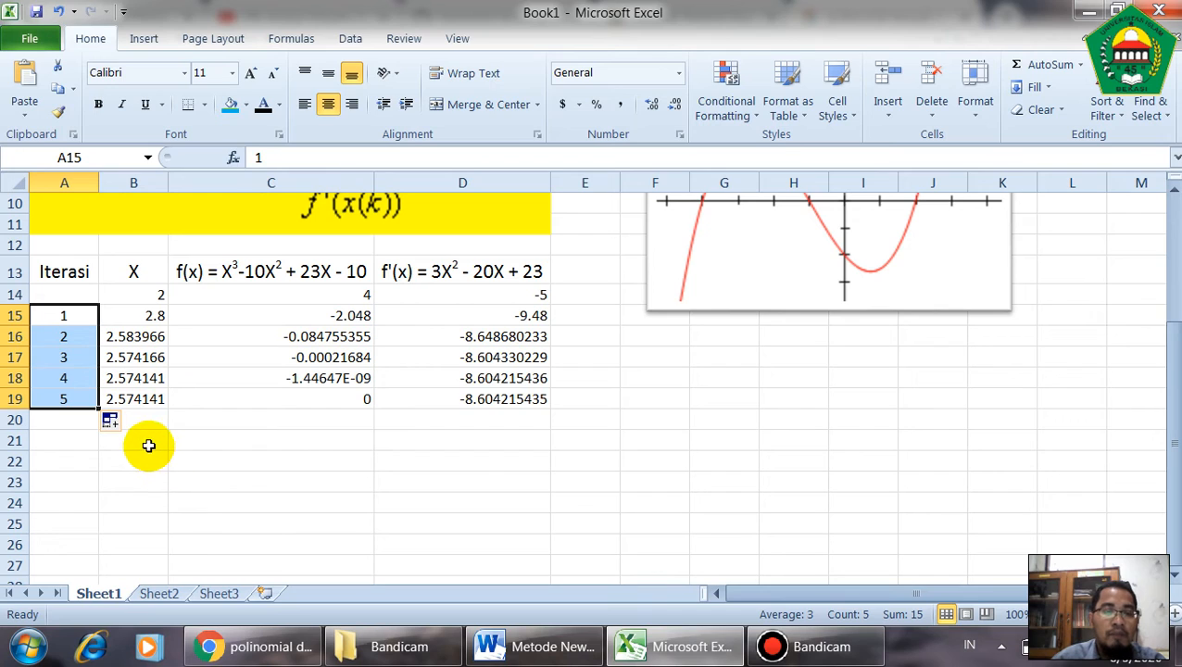
{"action": "left_click", "coordinate": [148, 445]}
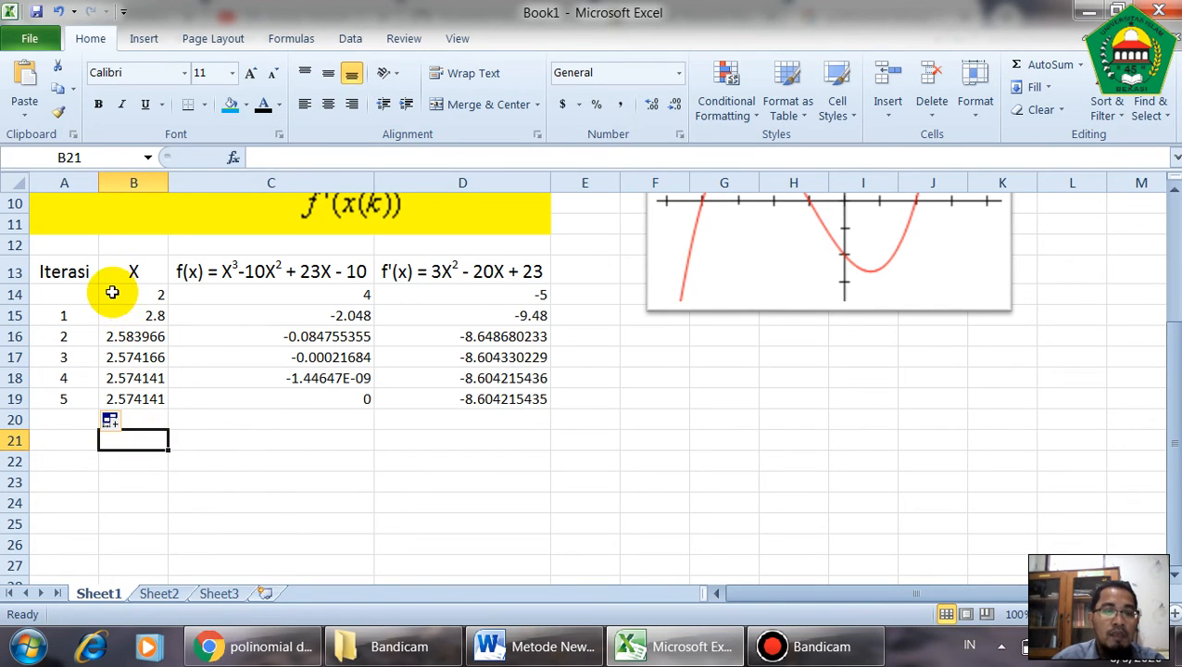
{"action": "left_click_drag", "start_coordinate": [84, 294], "coordinate": [475, 394]}
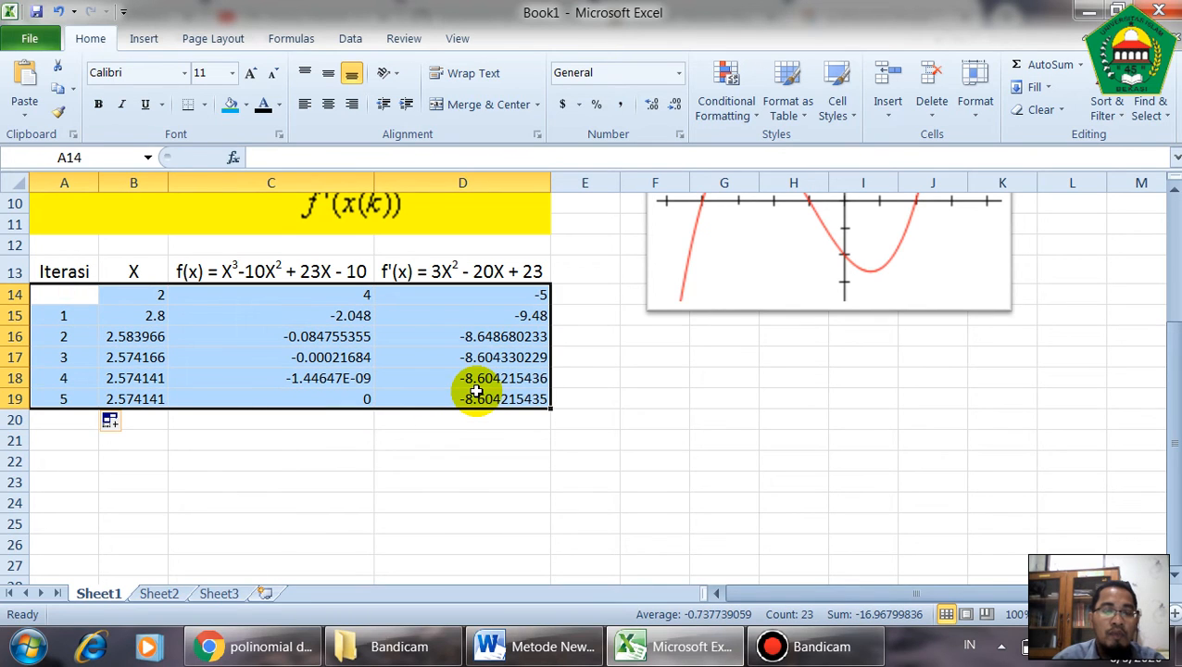
{"action": "key", "text": "ctrl+c"}
{"action": "left_click", "coordinate": [66, 443]}
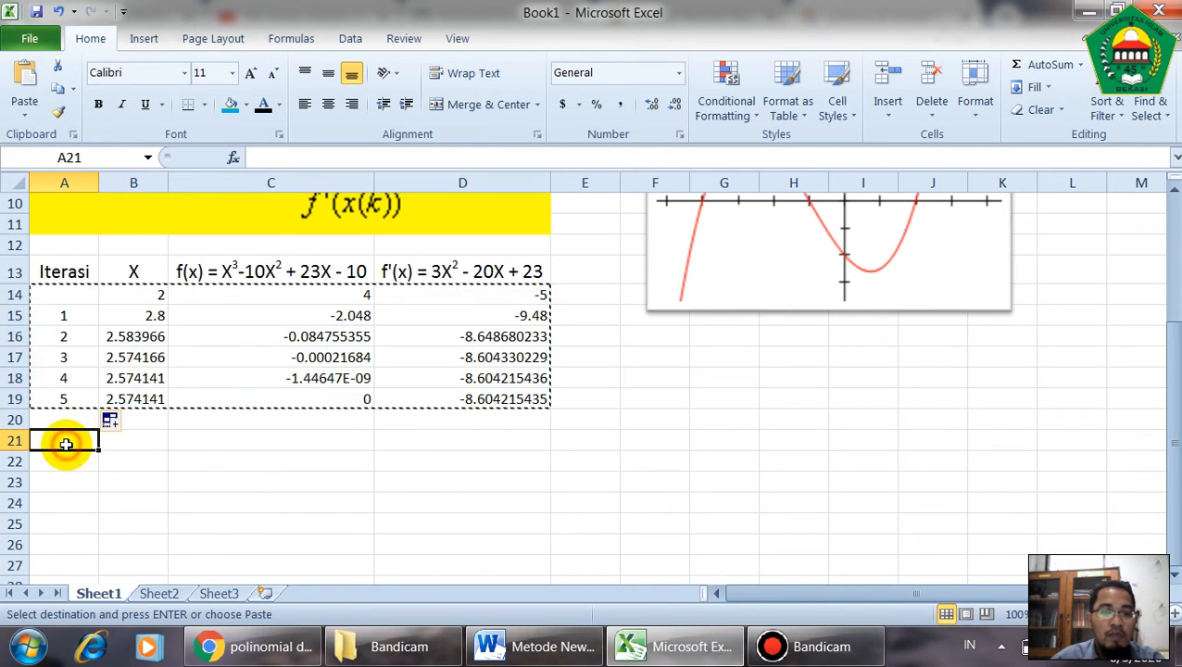
{"action": "key", "text": "ctrl+v"}
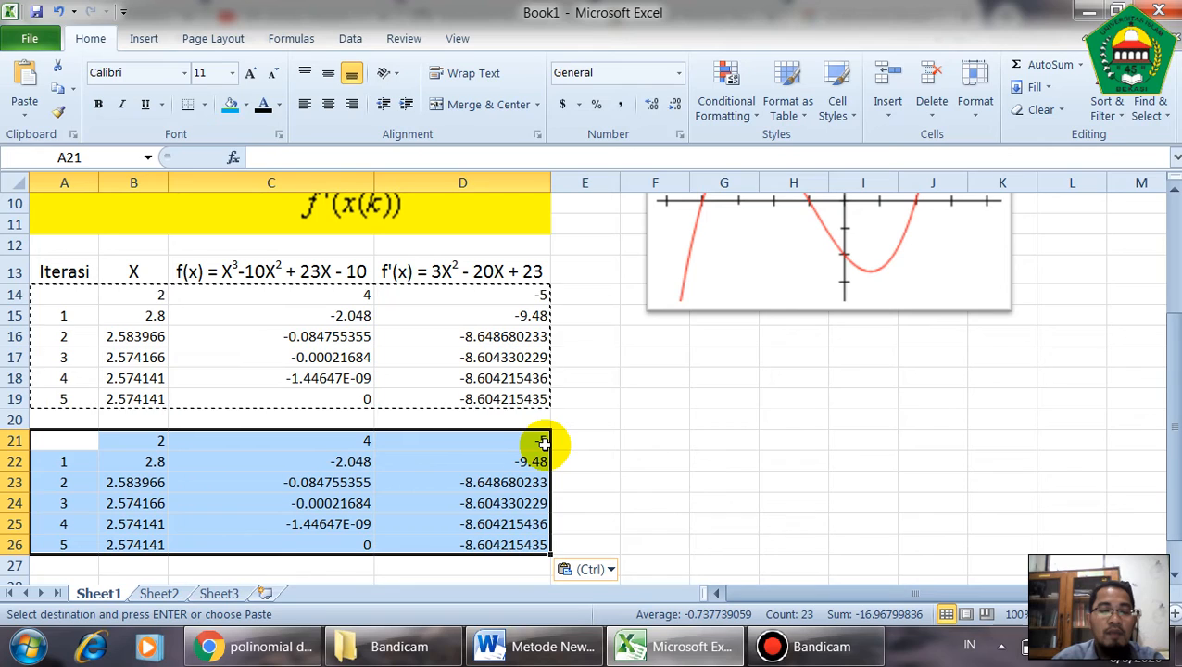
Step: Set the starting X value of the second iteration table in B21 to 5
{"action": "left_click", "coordinate": [142, 440]}
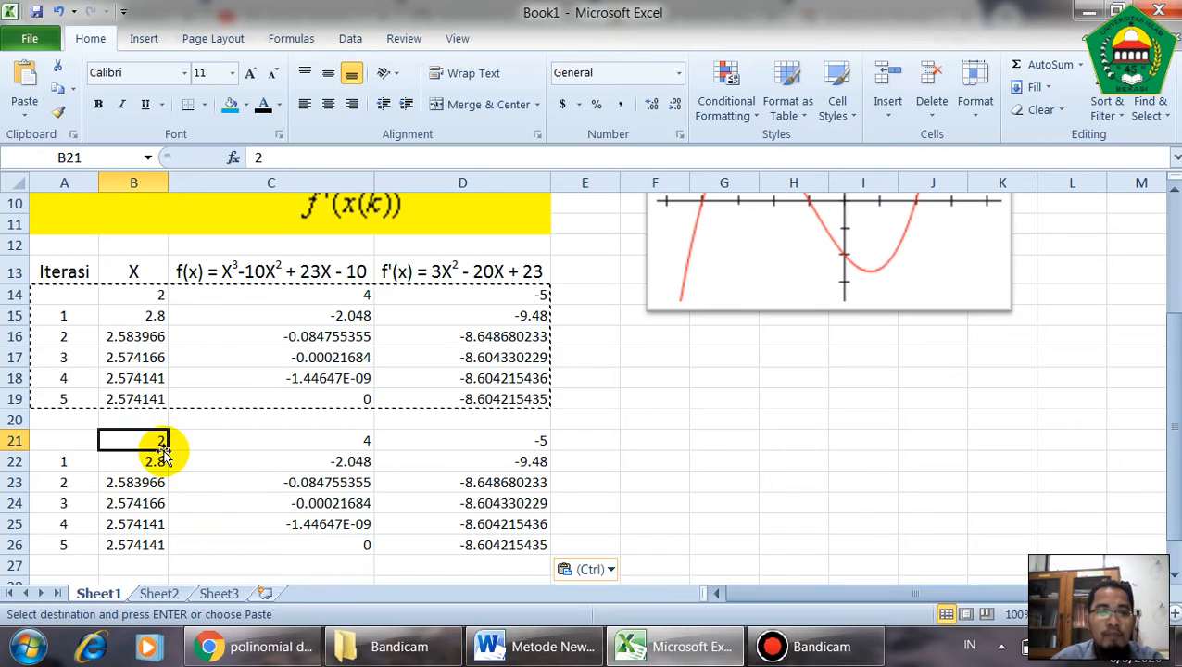
{"action": "left_click", "coordinate": [180, 481]}
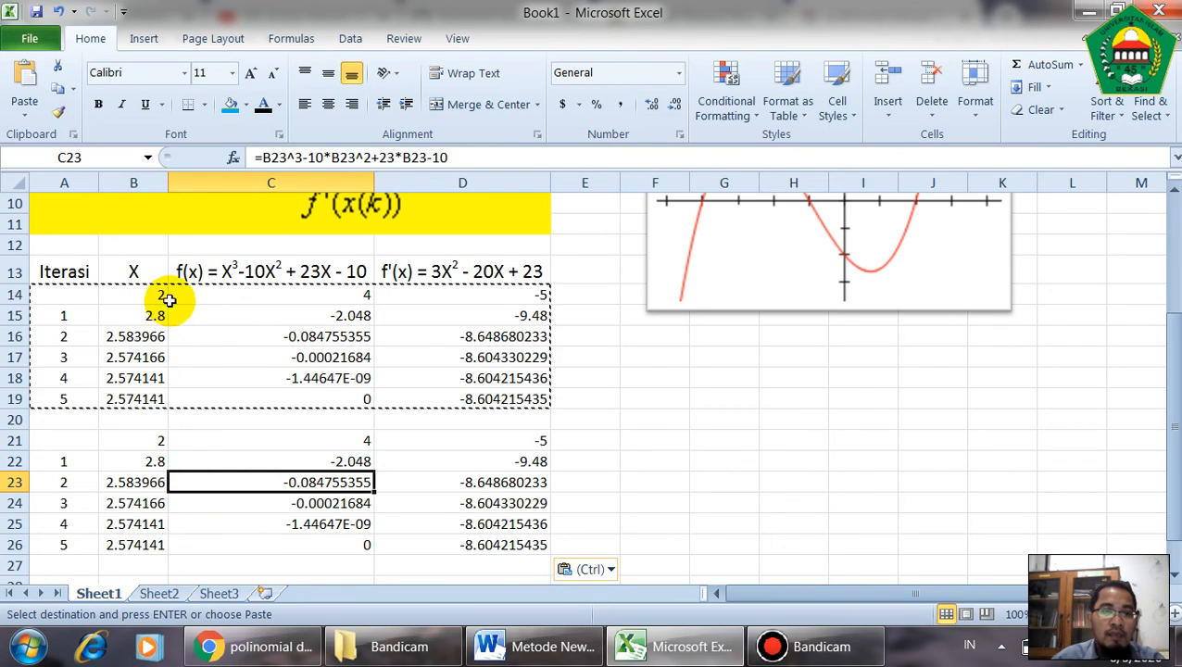
{"action": "left_click", "coordinate": [154, 435]}
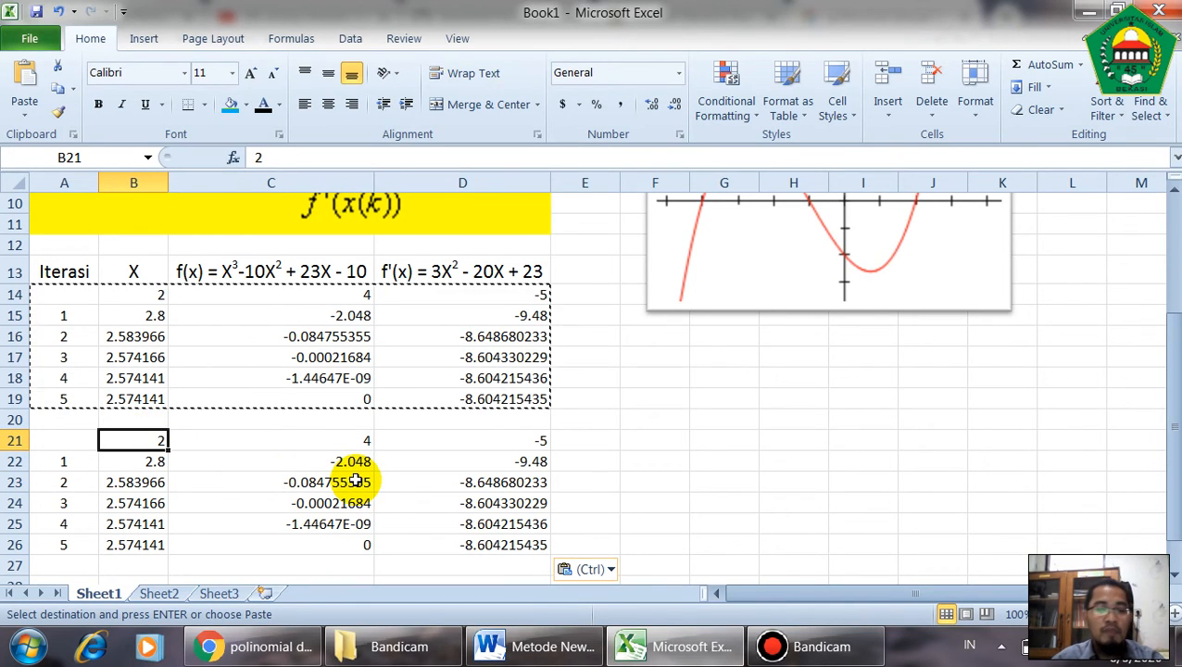
{"action": "type", "text": "5"}
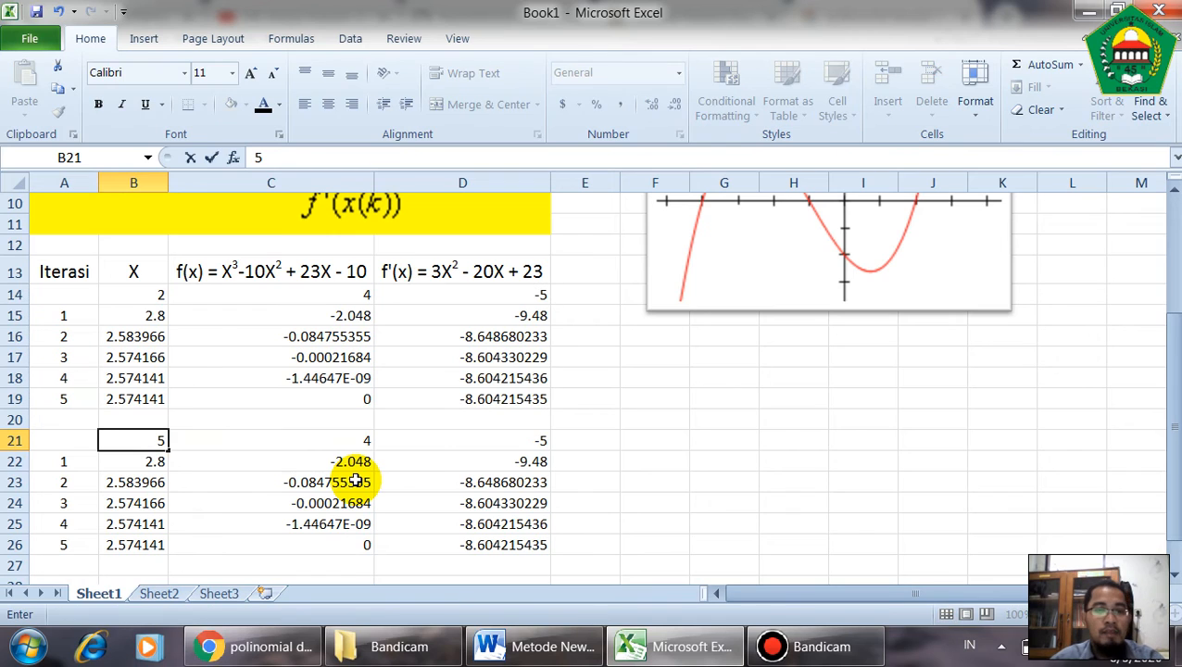
{"action": "key", "text": "Return"}
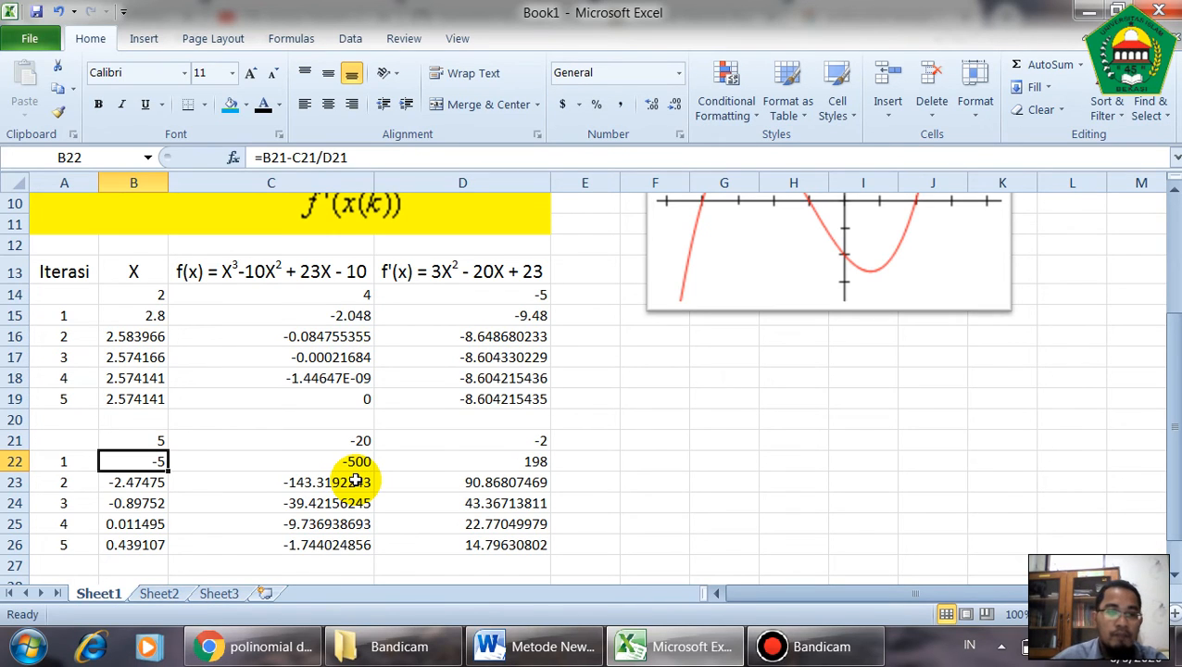
Step: Inspect the formulas in C21, D21, B22 and C22 of the second iteration table
{"action": "left_click", "coordinate": [272, 442]}
{"action": "double_click", "coordinate": [271, 442]}
{"action": "key", "text": "Return"}
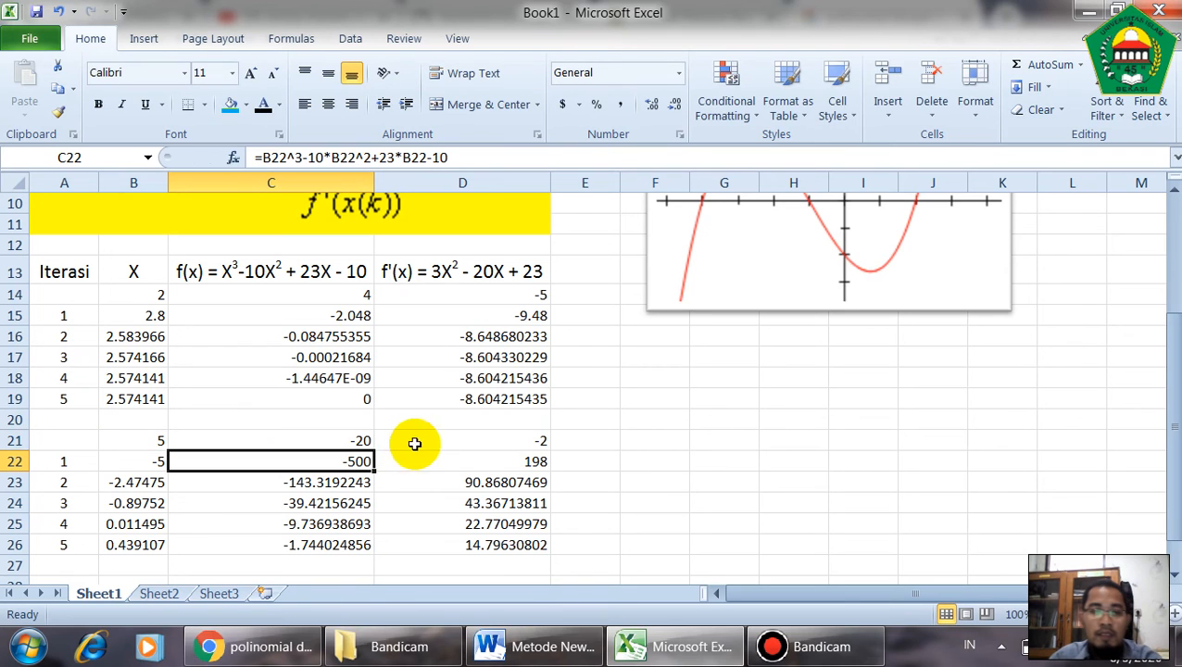
{"action": "left_click", "coordinate": [449, 435]}
{"action": "double_click", "coordinate": [449, 435]}
{"action": "key", "text": "Return"}
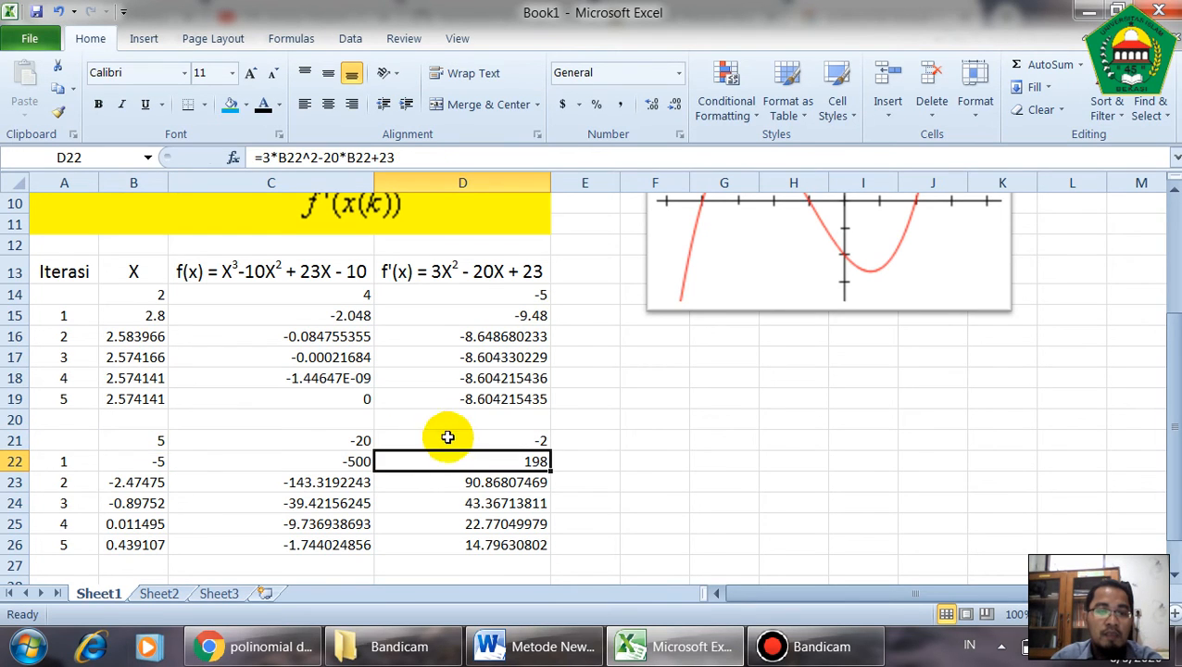
{"action": "double_click", "coordinate": [148, 460]}
{"action": "key", "text": "Return"}
{"action": "left_click", "coordinate": [271, 462]}
{"action": "double_click", "coordinate": [284, 462]}
{"action": "key", "text": "Return"}
{"action": "scroll", "coordinate": [307, 492], "scroll_direction": "down", "scroll_amount": 2}
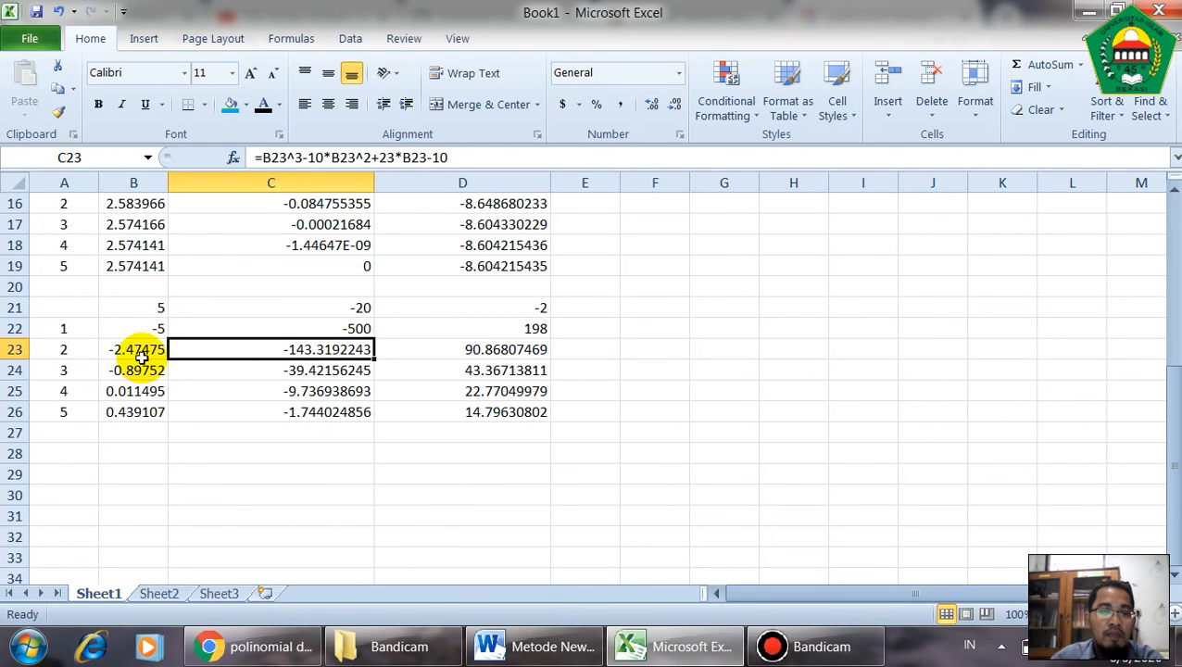
{"action": "left_click_drag", "start_coordinate": [133, 349], "coordinate": [208, 348]}
{"action": "left_click_drag", "start_coordinate": [132, 413], "coordinate": [408, 415]}
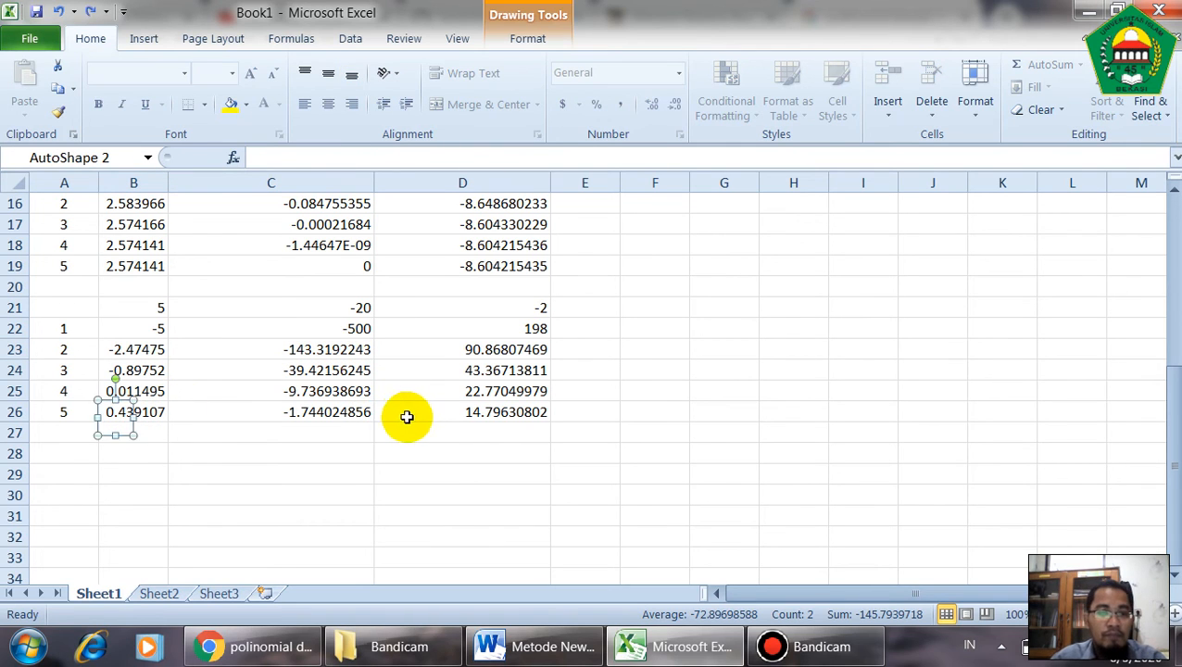
{"action": "left_click", "coordinate": [190, 433]}
{"action": "left_click_drag", "start_coordinate": [125, 415], "coordinate": [417, 426]}
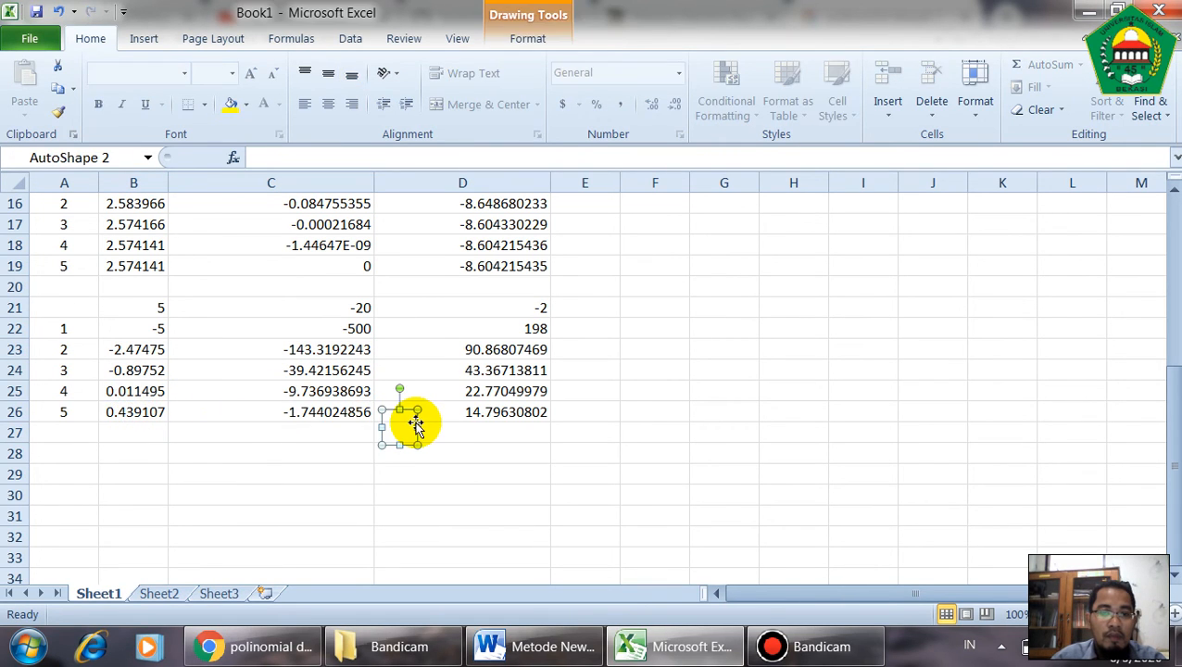
{"action": "left_click", "coordinate": [233, 436]}
Step: Fill the iteration formulas from B26:D26 down to row 32, then clear the surplus cells B31:D32
{"action": "double_click", "coordinate": [158, 414]}
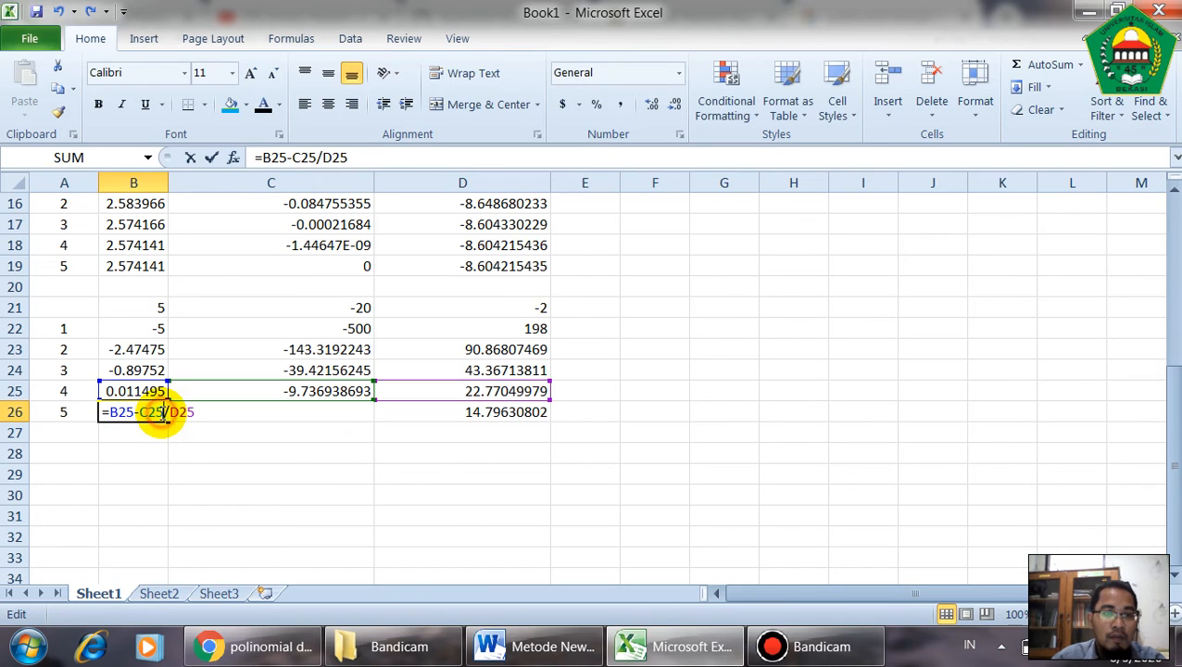
{"action": "key", "text": "Return"}
{"action": "left_click_drag", "start_coordinate": [154, 413], "coordinate": [552, 481]}
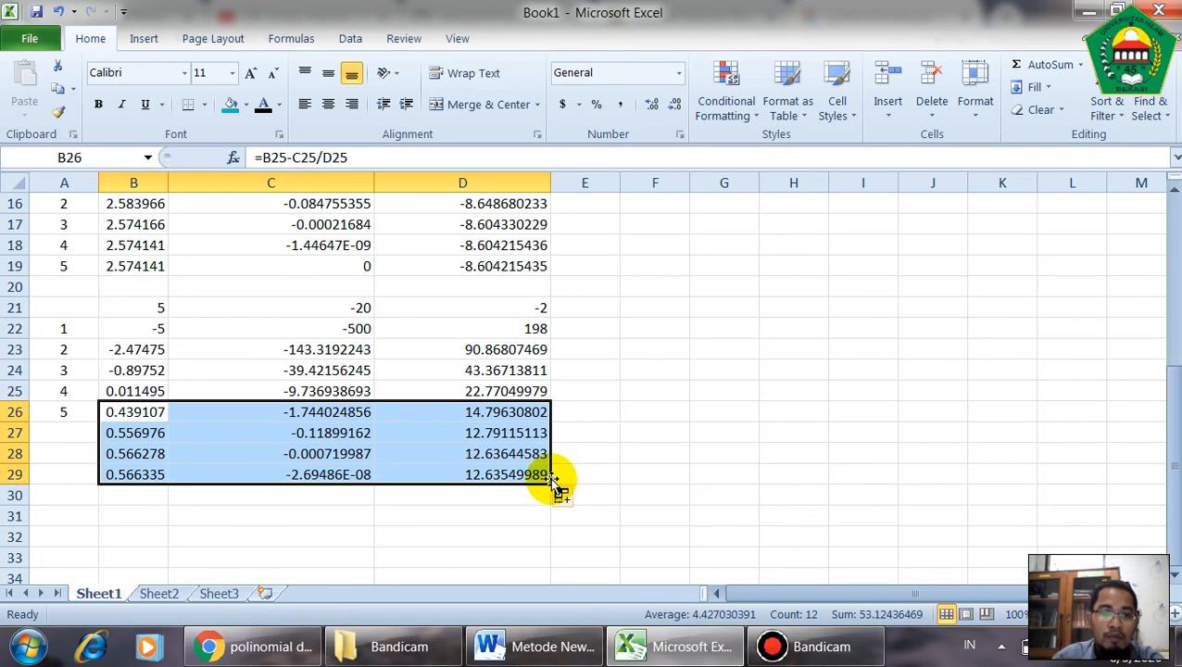
{"action": "left_click_drag", "start_coordinate": [550, 482], "coordinate": [549, 539]}
{"action": "left_click_drag", "start_coordinate": [137, 516], "coordinate": [461, 539]}
{"action": "key", "text": "Delete"}
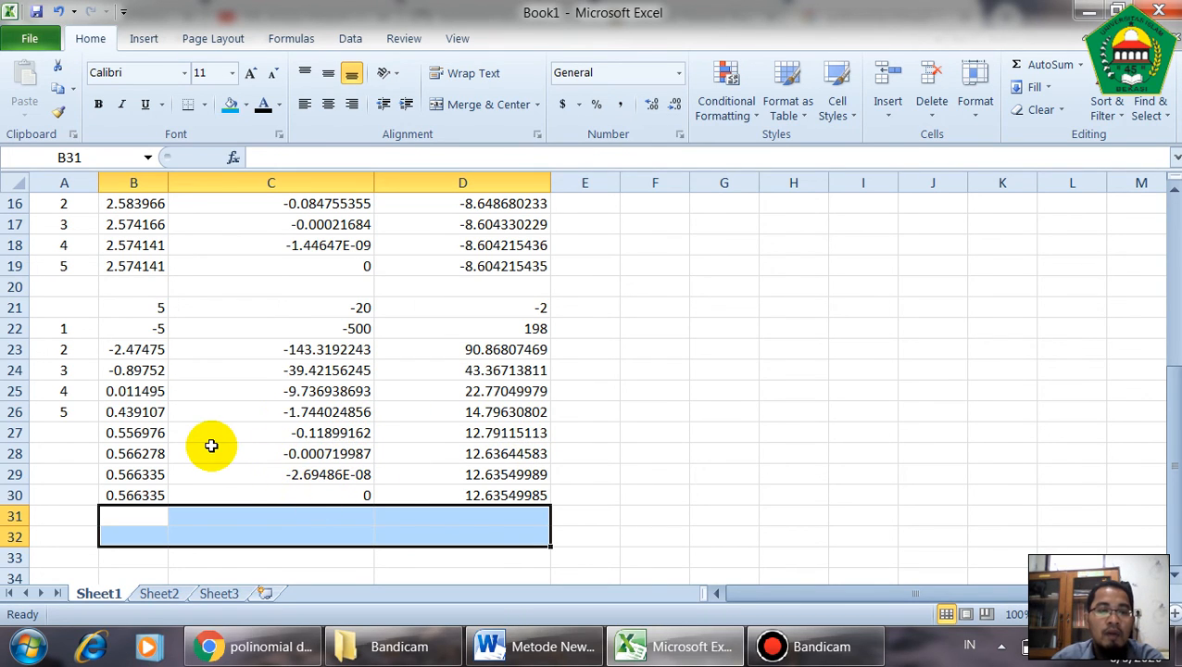
{"action": "left_click_drag", "start_coordinate": [133, 497], "coordinate": [98, 463]}
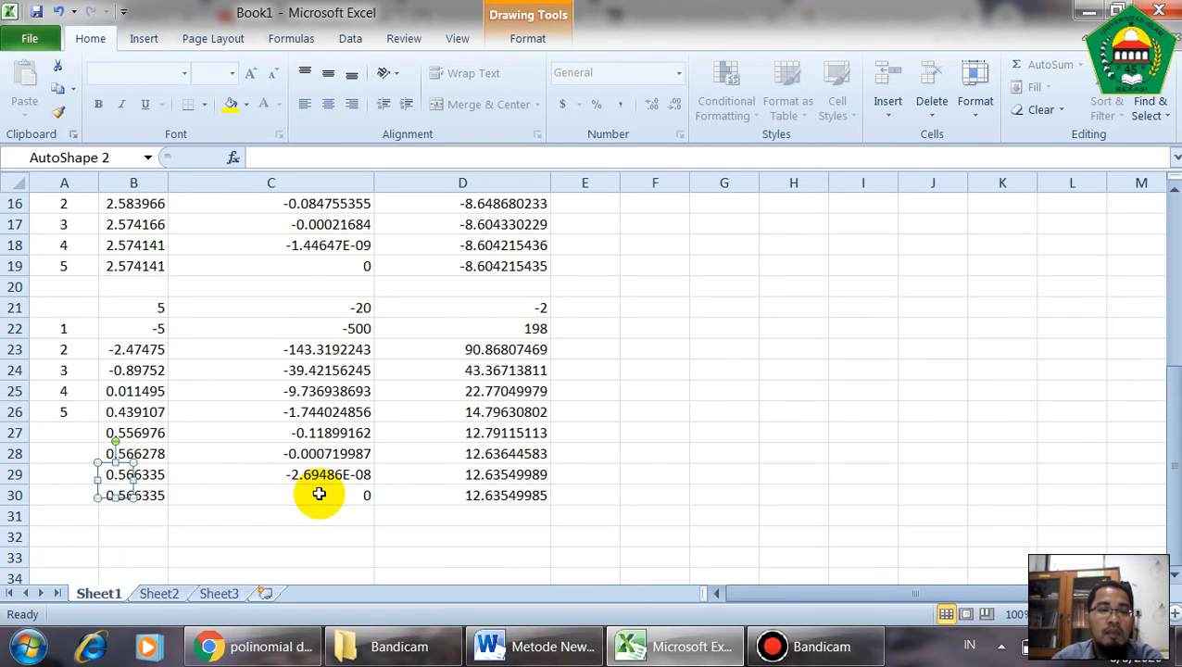
{"action": "key", "text": "ctrl+z"}
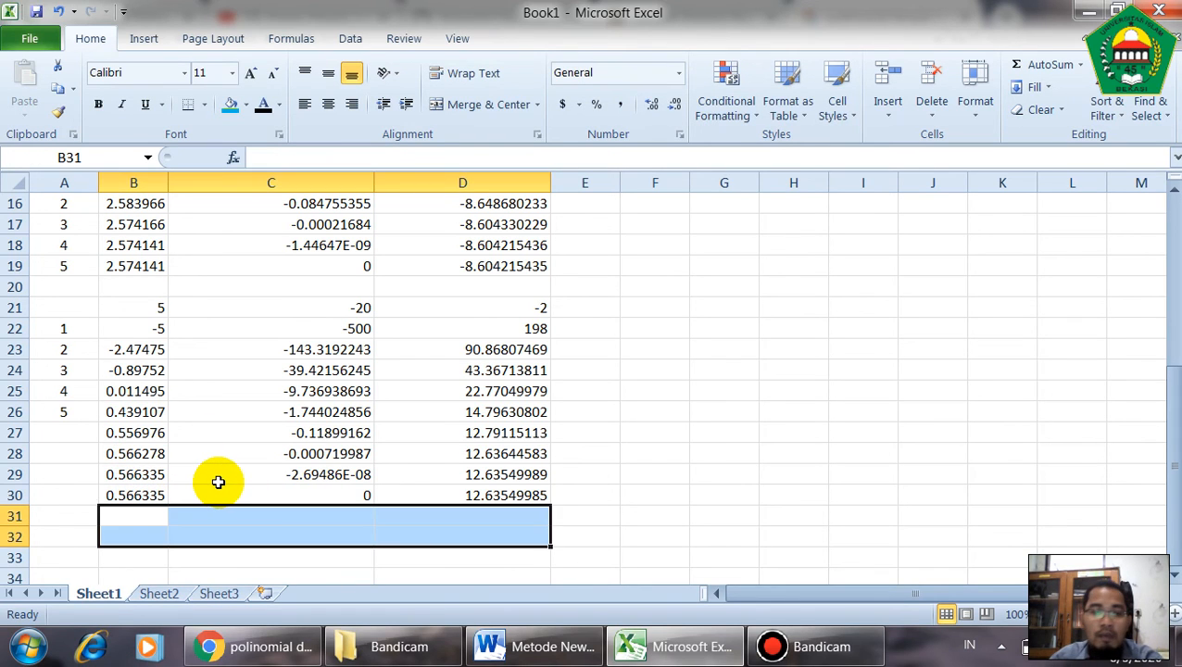
{"action": "left_click", "coordinate": [115, 495]}
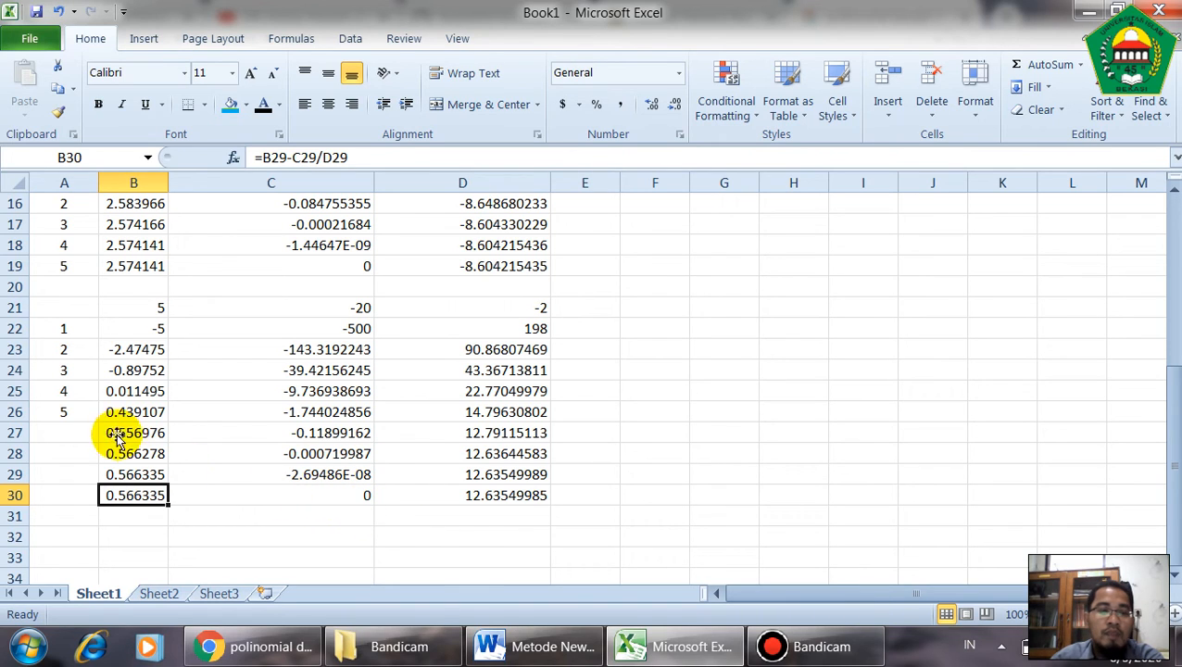
Step: Remove the stray shape over B26 and continue the iteration numbers from 4 in A25 down to 9 in A30
{"action": "left_click", "coordinate": [81, 408]}
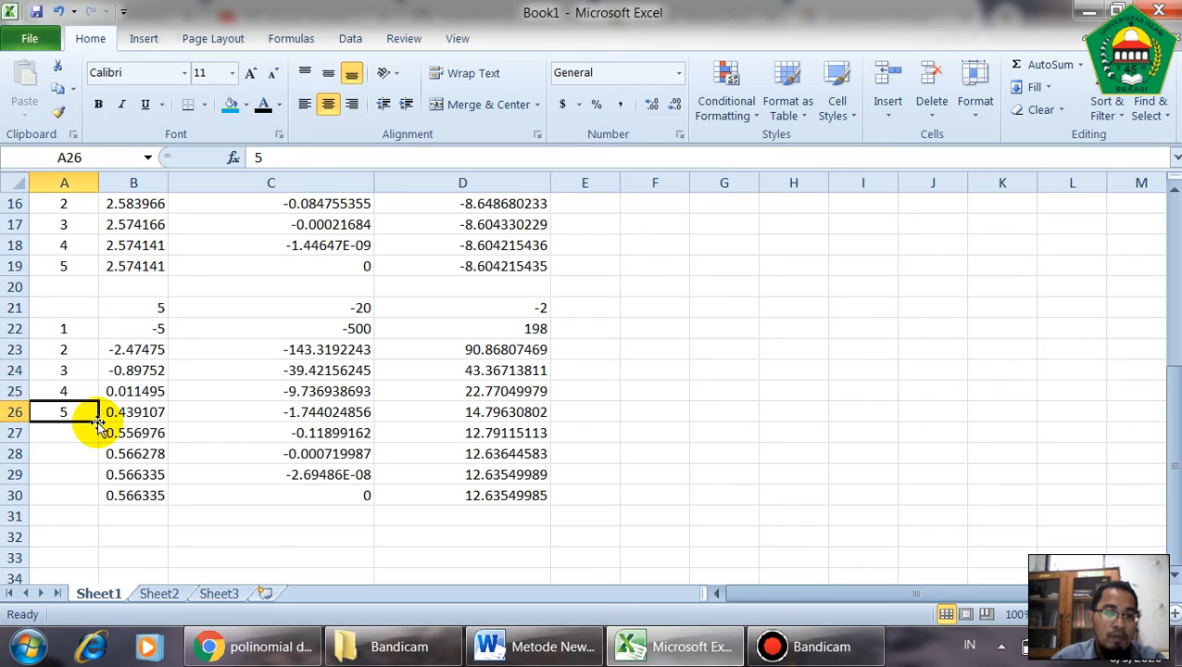
{"action": "left_click", "coordinate": [84, 388]}
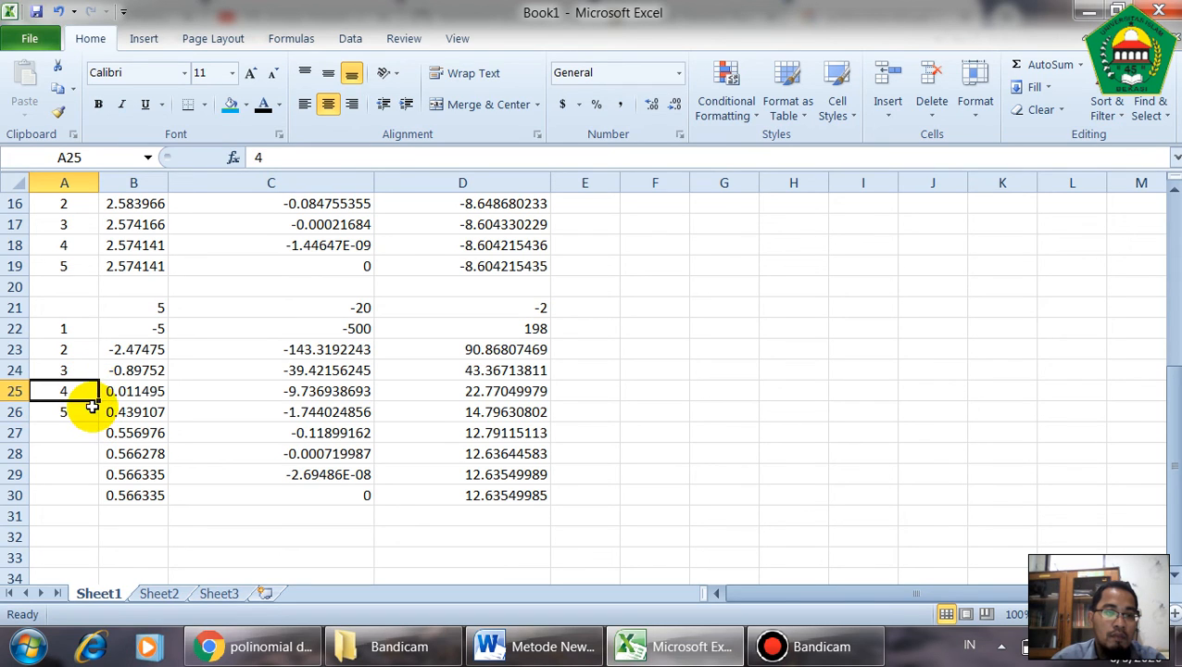
{"action": "left_click_drag", "start_coordinate": [97, 399], "coordinate": [135, 434]}
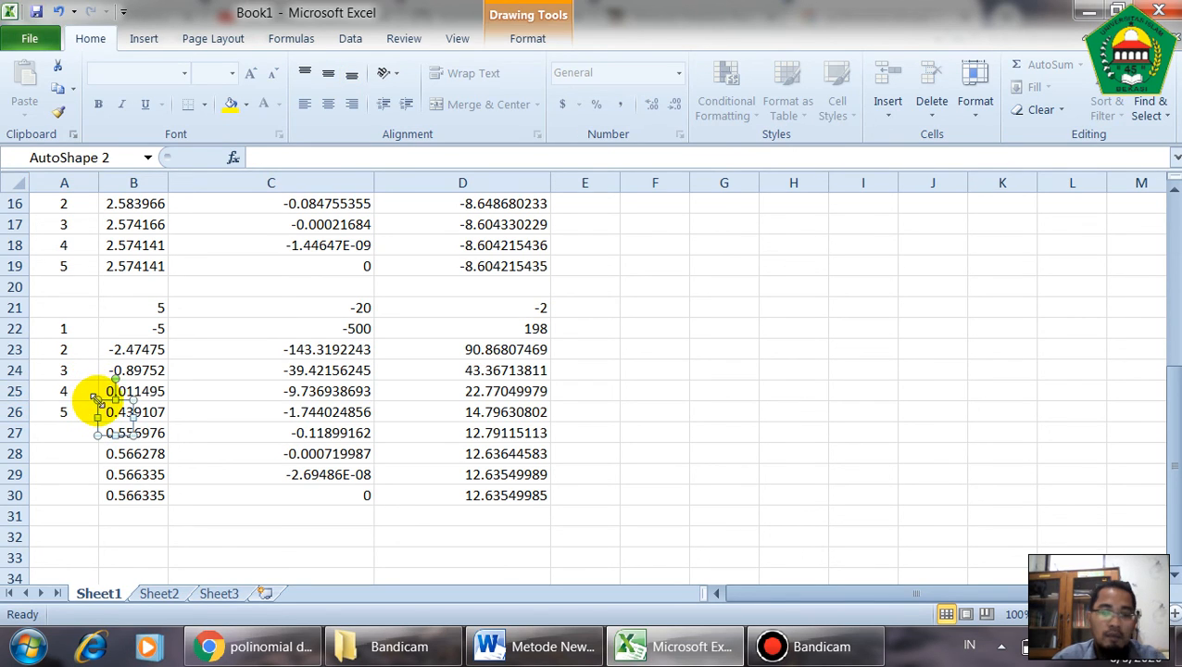
{"action": "key", "text": "Delete"}
{"action": "left_click_drag", "start_coordinate": [97, 398], "coordinate": [100, 499]}
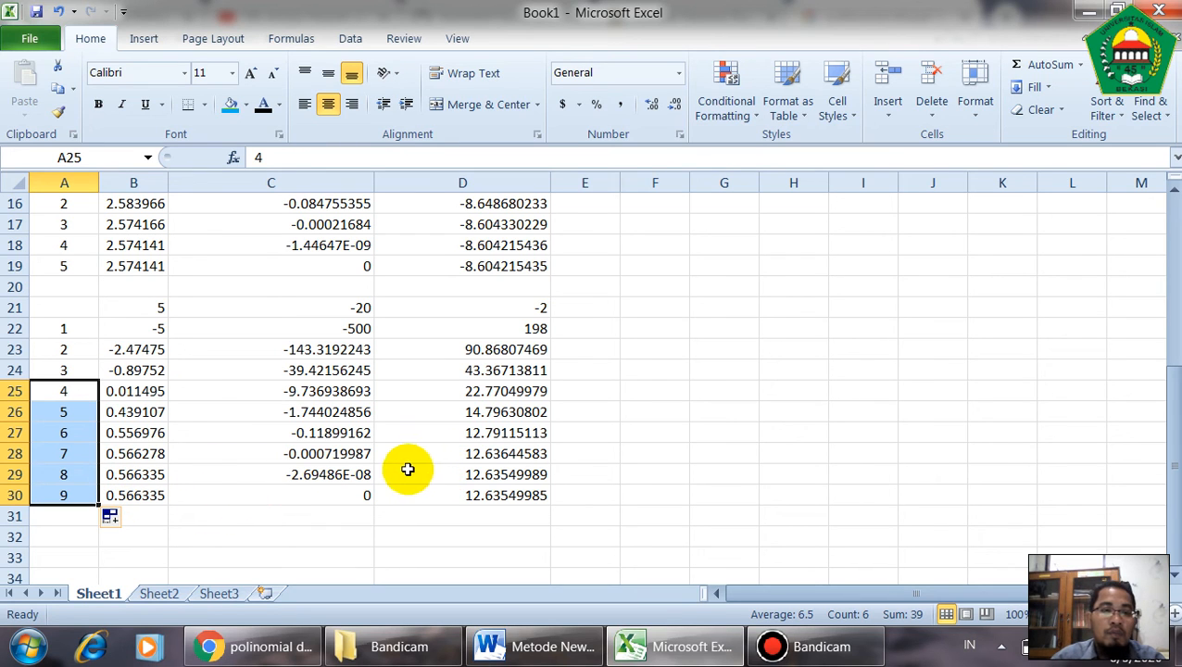
Step: Highlight the roots found in B19 and B30 with a yellow fill
{"action": "scroll", "coordinate": [302, 449], "scroll_direction": "up", "scroll_amount": 2}
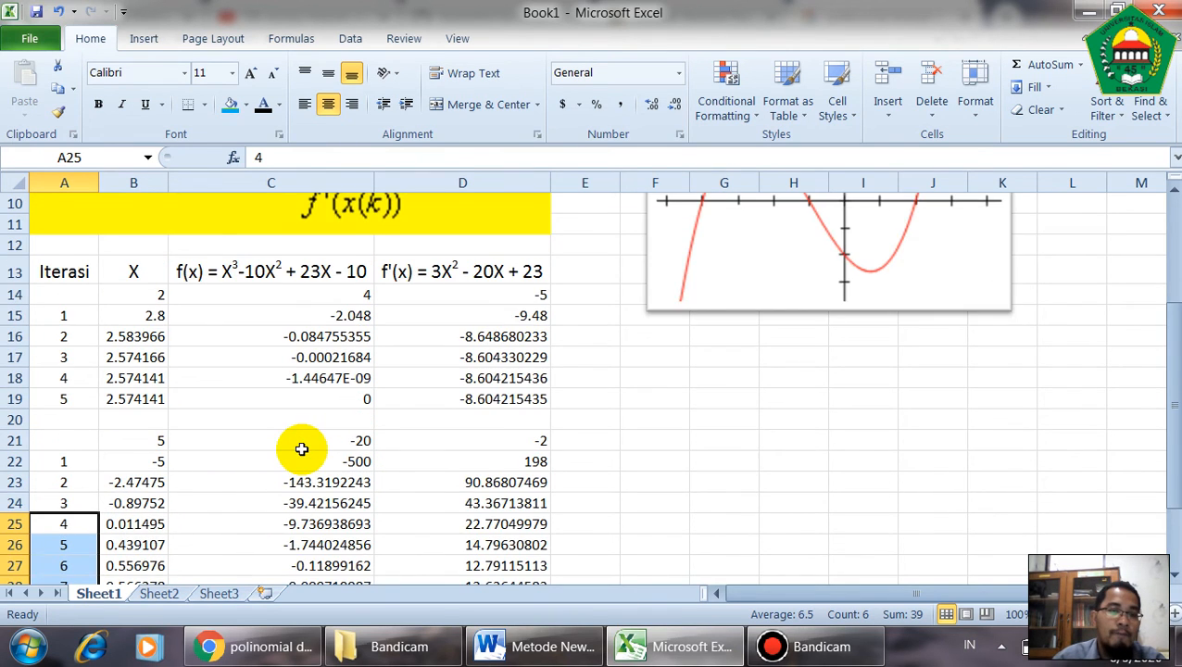
{"action": "scroll", "coordinate": [302, 449], "scroll_direction": "down", "scroll_amount": 2}
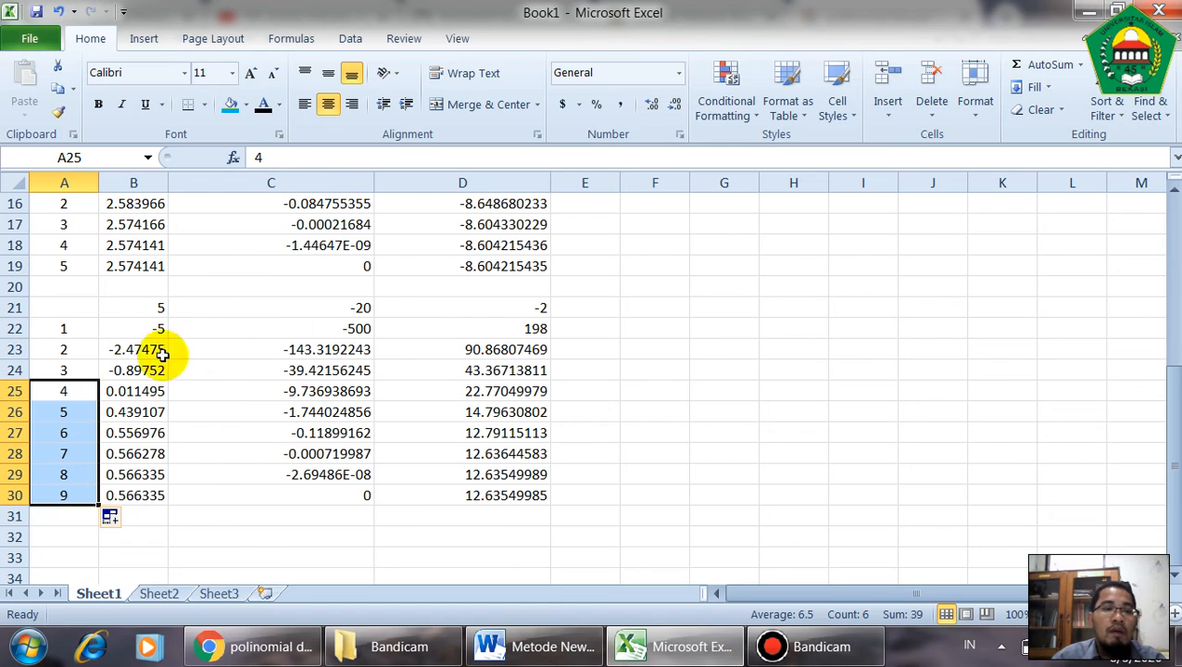
{"action": "scroll", "coordinate": [292, 426], "scroll_direction": "up", "scroll_amount": 1}
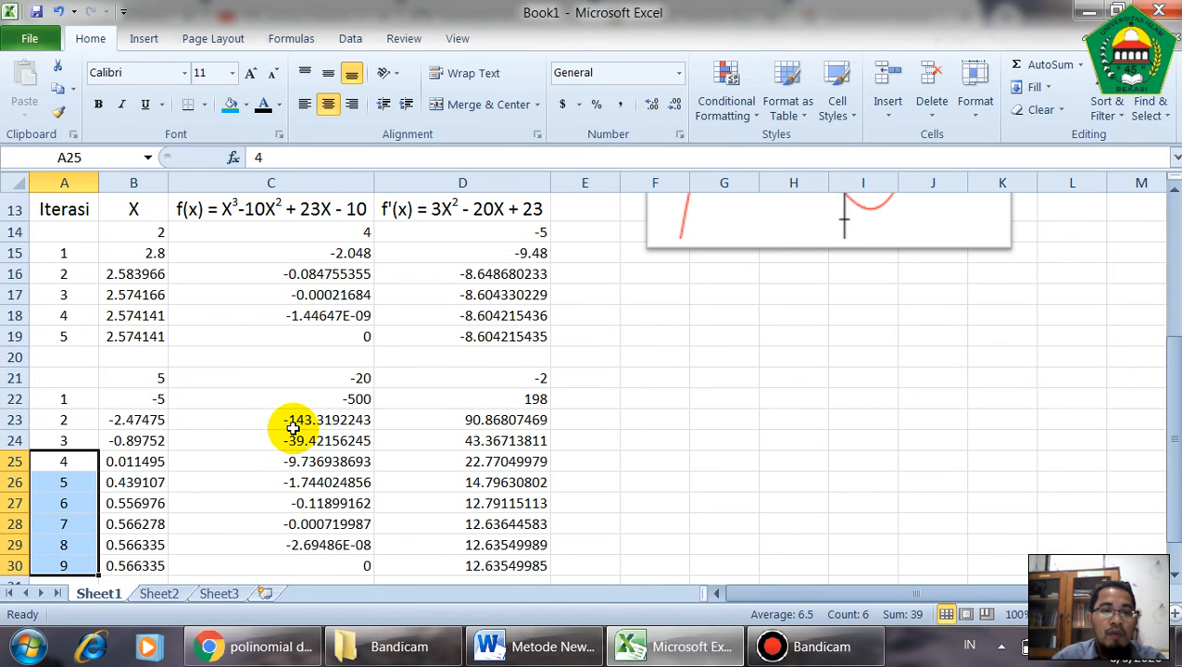
{"action": "scroll", "coordinate": [293, 426], "scroll_direction": "down", "scroll_amount": 1}
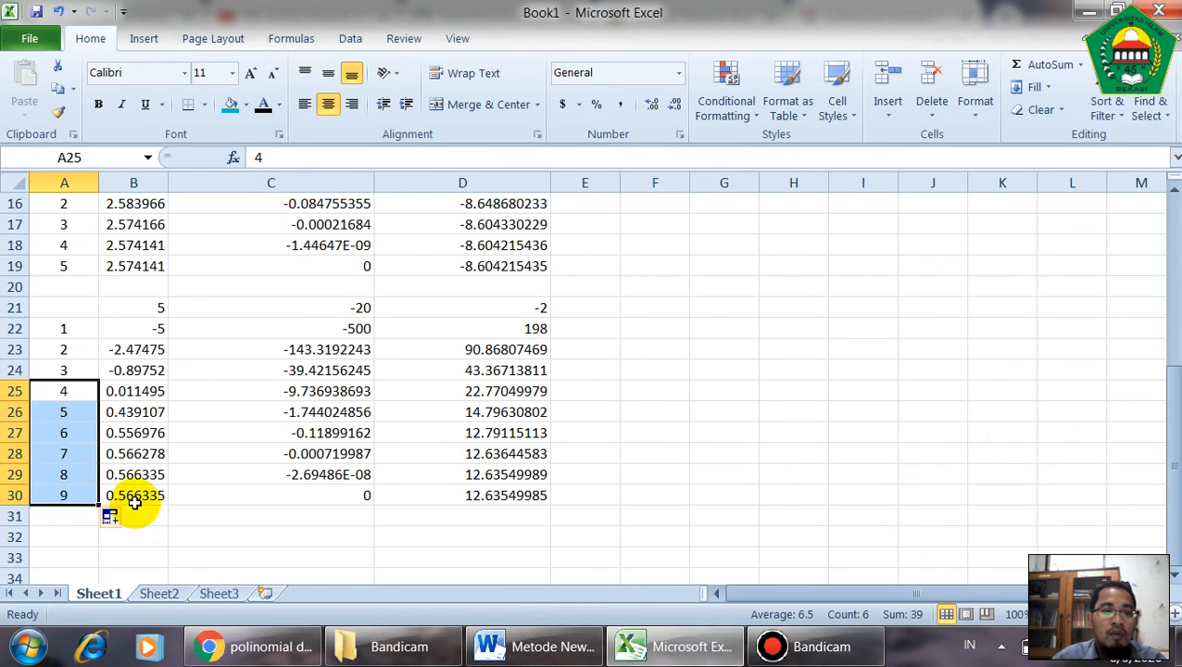
{"action": "left_click", "coordinate": [133, 266]}
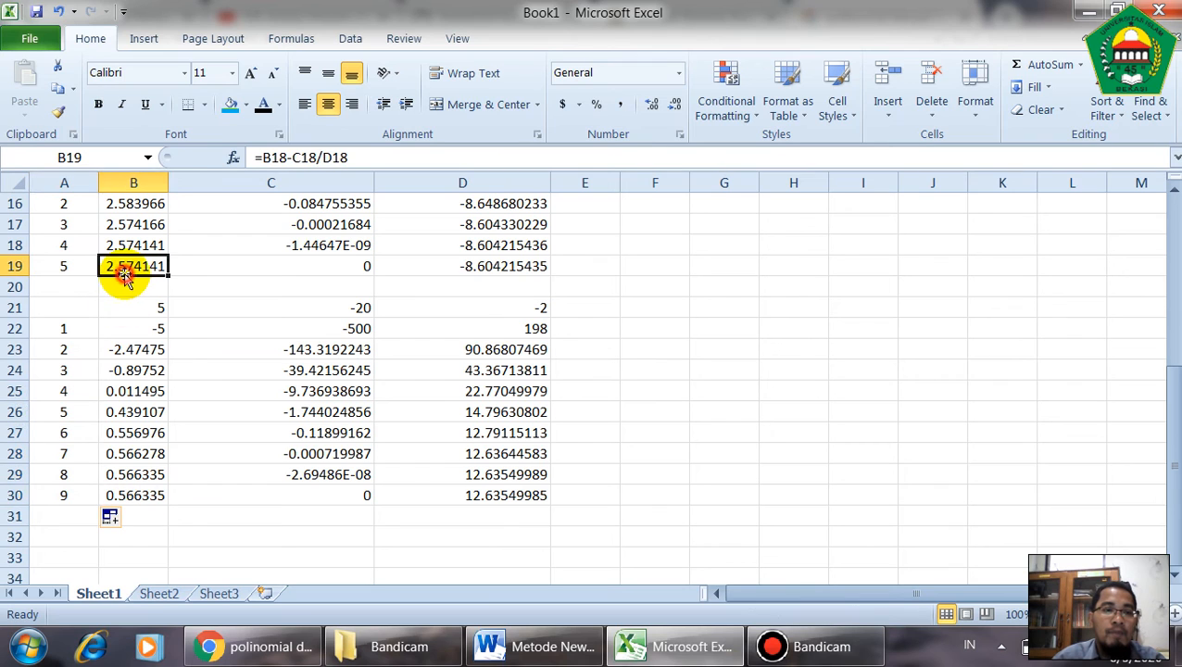
{"action": "left_click", "coordinate": [247, 105]}
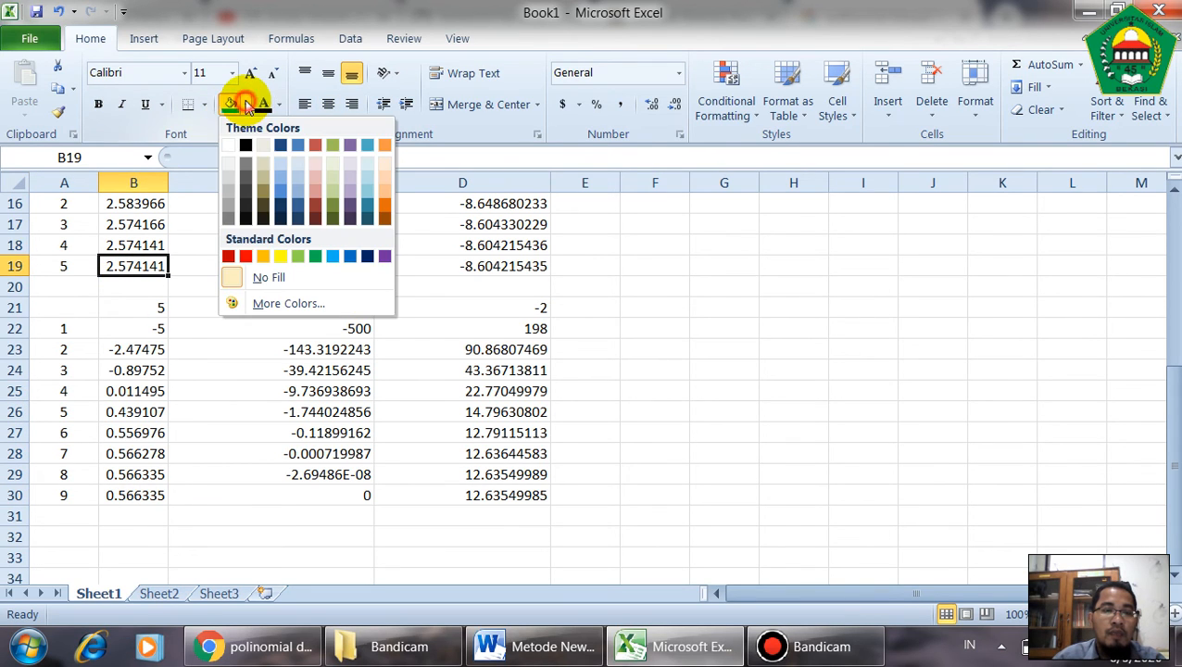
{"action": "left_click", "coordinate": [275, 255]}
{"action": "left_click", "coordinate": [130, 497]}
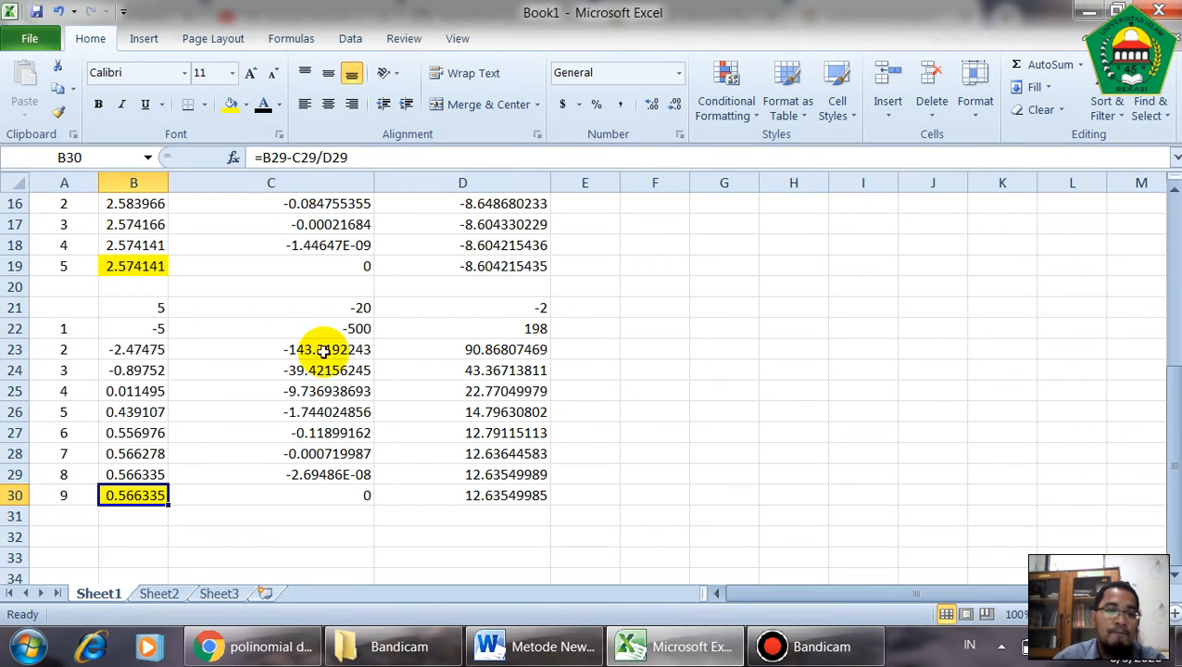
Step: Copy the first iteration table's values and formulas in B14:D19 and paste them starting at B32
{"action": "scroll", "coordinate": [399, 382], "scroll_direction": "down", "scroll_amount": 1}
{"action": "scroll", "coordinate": [148, 262], "scroll_direction": "up", "scroll_amount": 2}
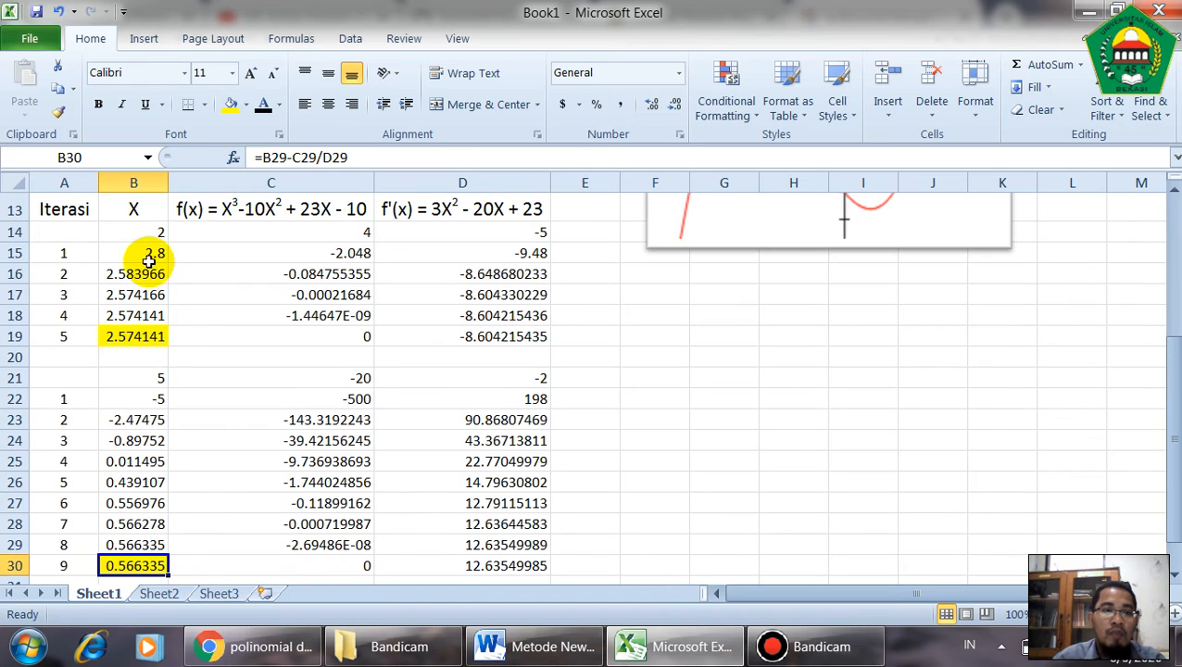
{"action": "left_click_drag", "start_coordinate": [141, 233], "coordinate": [431, 329]}
{"action": "key", "text": "ctrl+c"}
{"action": "scroll", "coordinate": [399, 343], "scroll_direction": "down", "scroll_amount": 3}
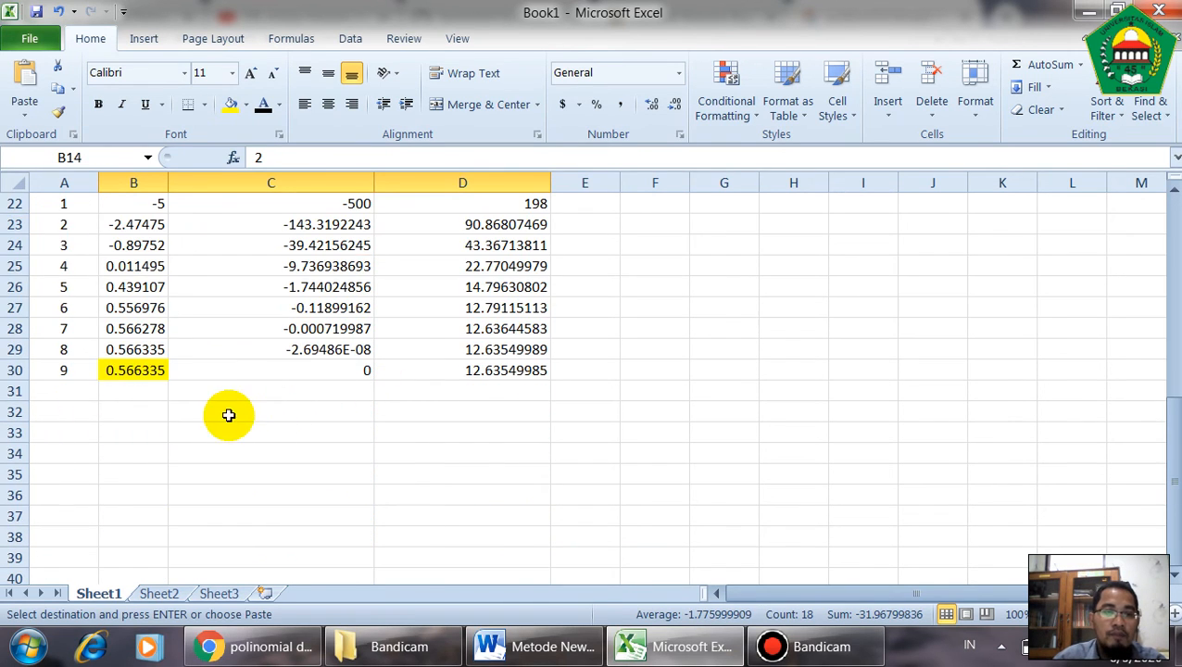
{"action": "left_click", "coordinate": [128, 413]}
{"action": "key", "text": "ctrl+v"}
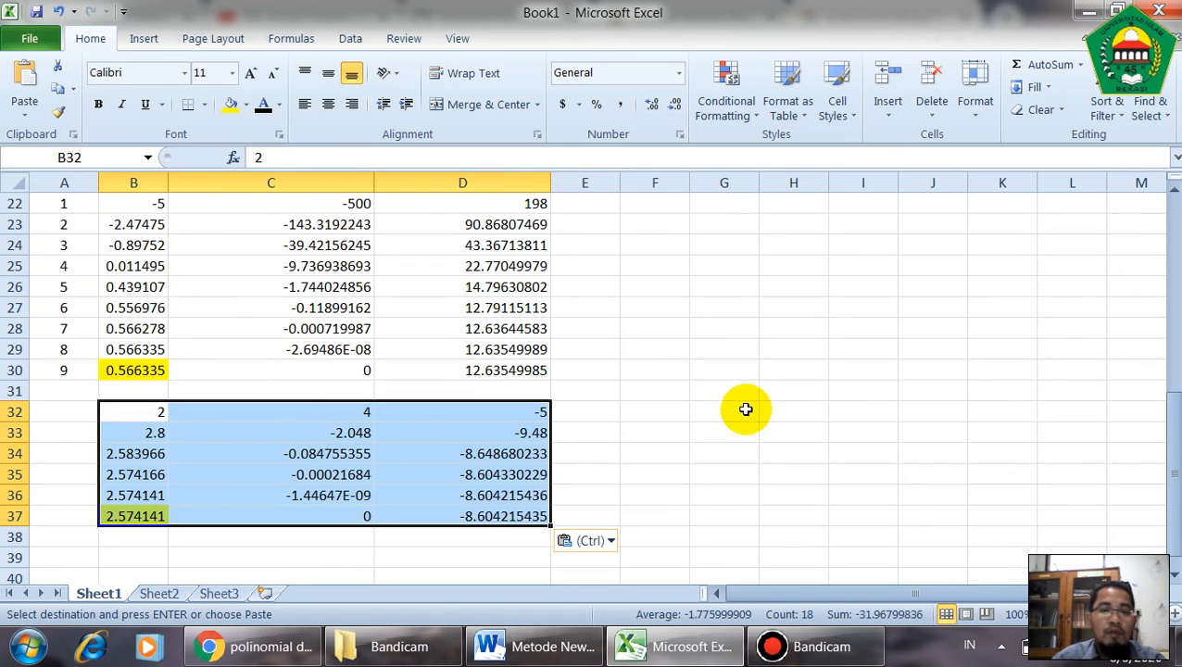
Step: Compare the starting values and highlighted roots of the first two iteration tables with the newly pasted one
{"action": "scroll", "coordinate": [747, 410], "scroll_direction": "up", "scroll_amount": 2}
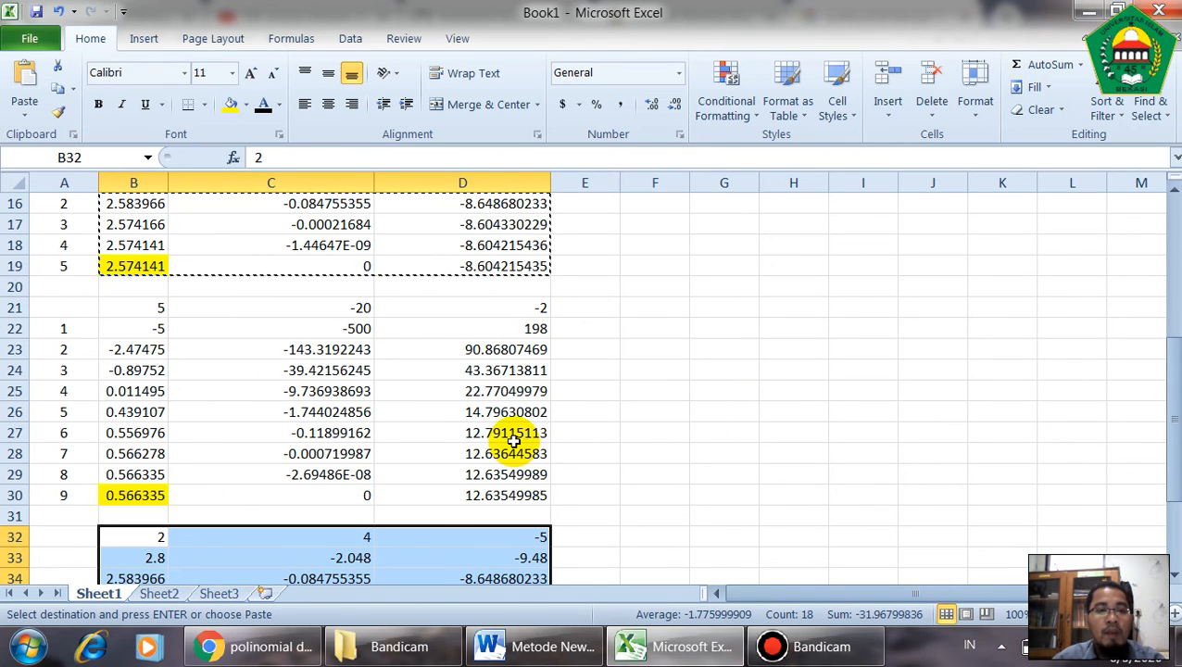
{"action": "scroll", "coordinate": [315, 389], "scroll_direction": "up", "scroll_amount": 1}
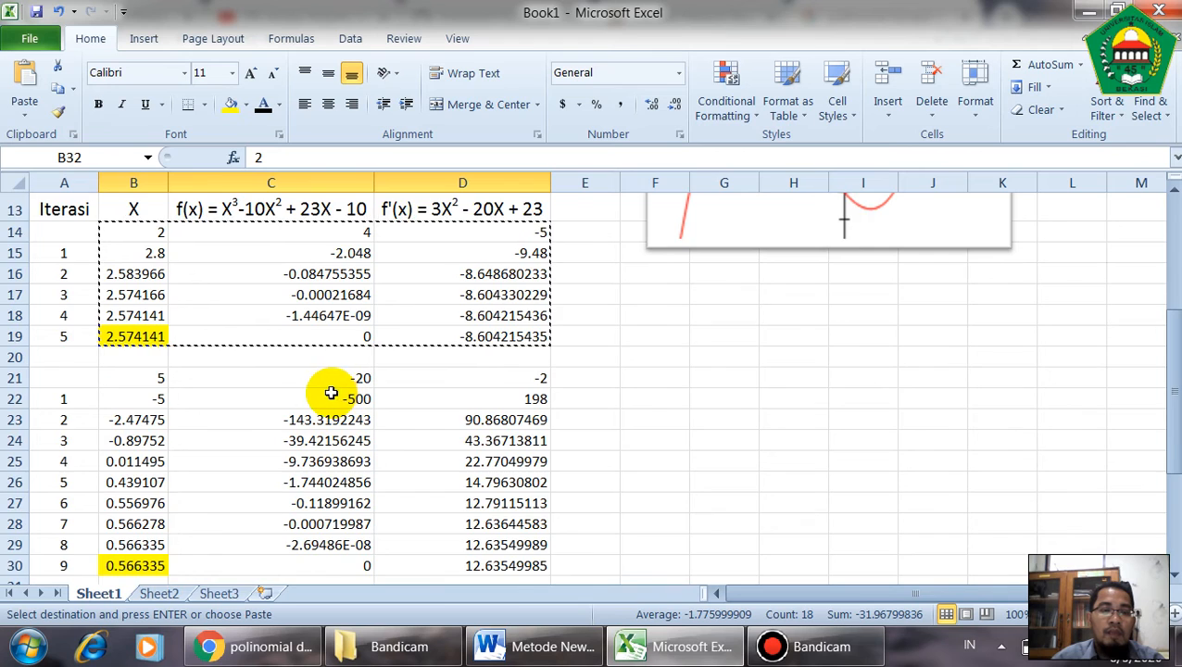
{"action": "scroll", "coordinate": [339, 396], "scroll_direction": "down", "scroll_amount": 2}
{"action": "scroll", "coordinate": [326, 394], "scroll_direction": "down", "scroll_amount": 1}
{"action": "scroll", "coordinate": [128, 385], "scroll_direction": "up", "scroll_amount": 3}
{"action": "scroll", "coordinate": [130, 379], "scroll_direction": "down", "scroll_amount": 3}
{"action": "scroll", "coordinate": [144, 315], "scroll_direction": "up", "scroll_amount": 2}
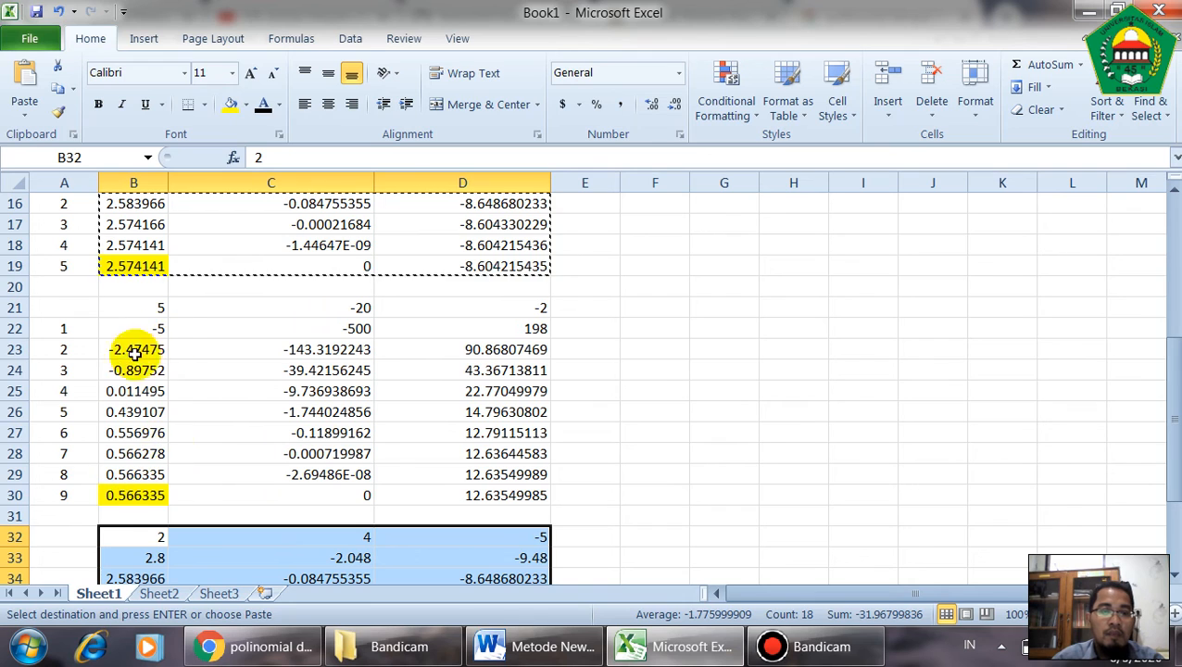
{"action": "scroll", "coordinate": [148, 505], "scroll_direction": "down", "scroll_amount": 2}
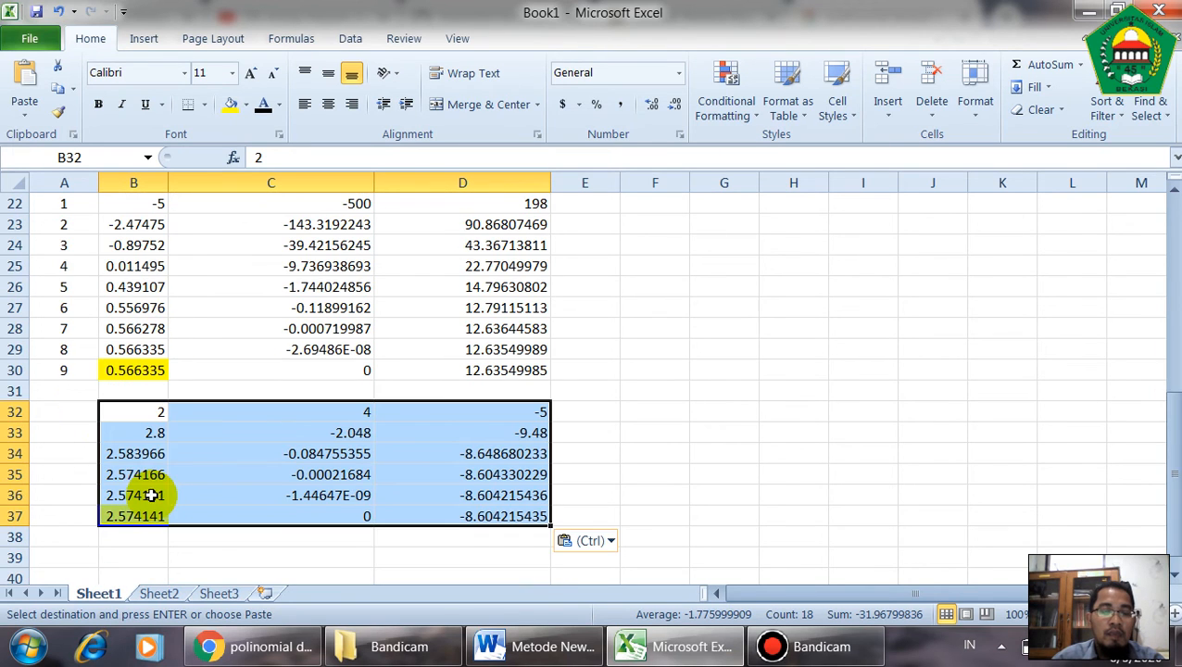
Step: Set the starting value of the third iteration table in B32 to 10
{"action": "left_click", "coordinate": [149, 409]}
{"action": "type", "text": "10"}
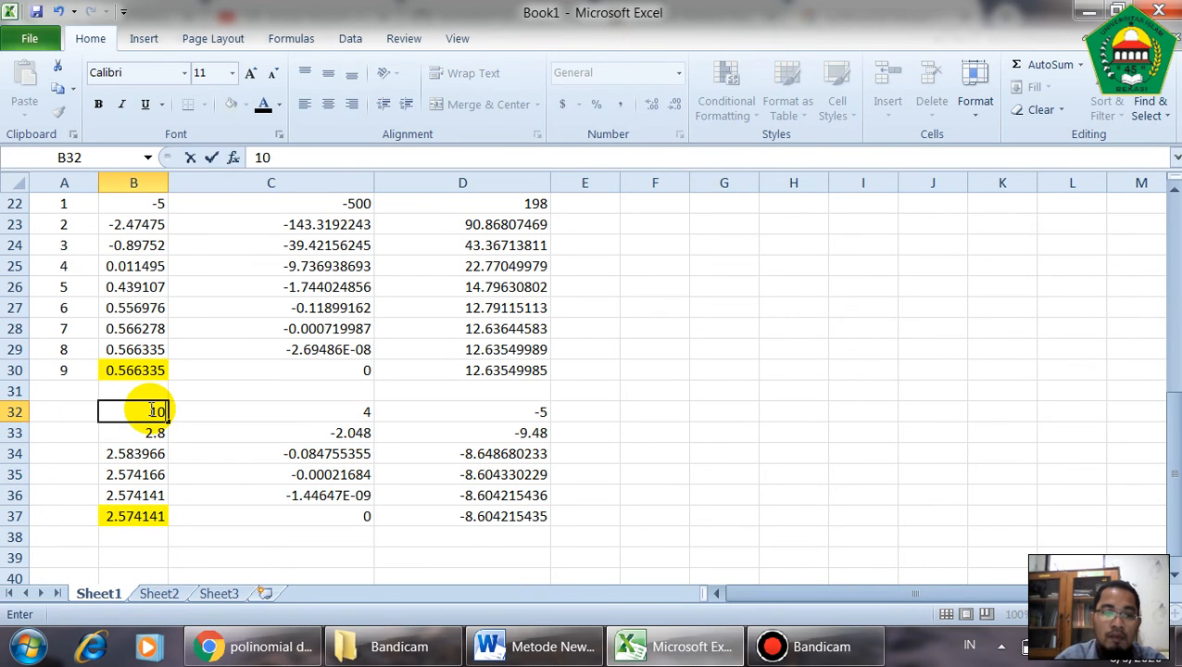
{"action": "key", "text": "Return"}
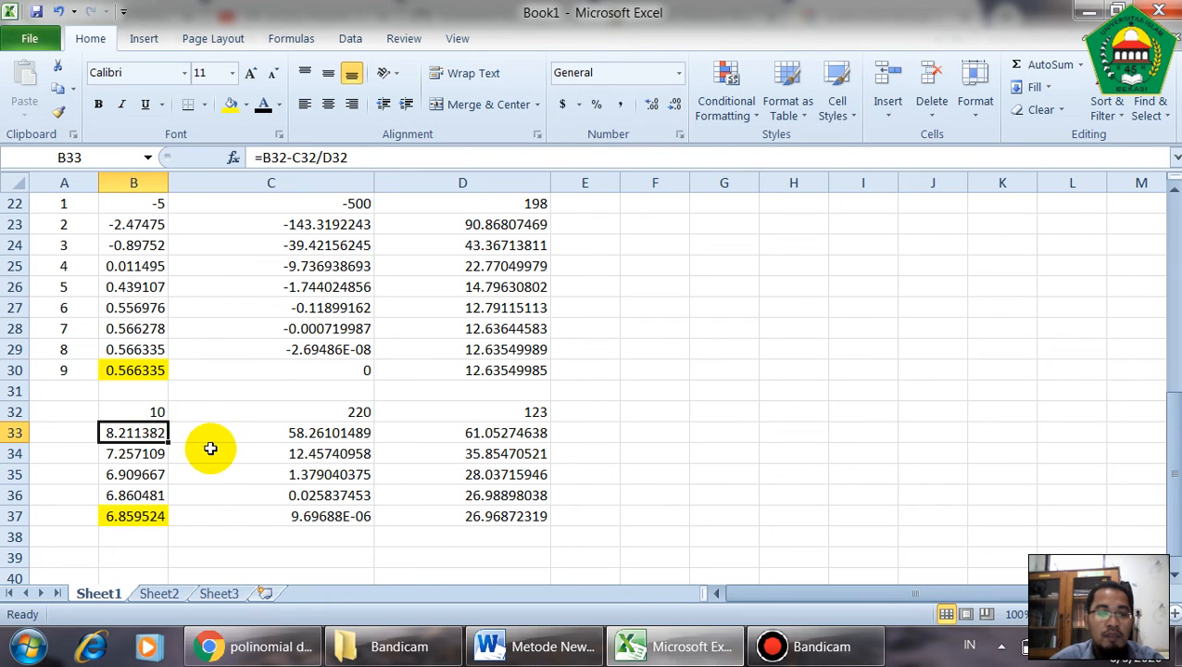
Step: Inspect the formulas in C32, D32 and B33 of the third iteration table for correct cell references
{"action": "left_click", "coordinate": [320, 411]}
{"action": "double_click", "coordinate": [321, 412]}
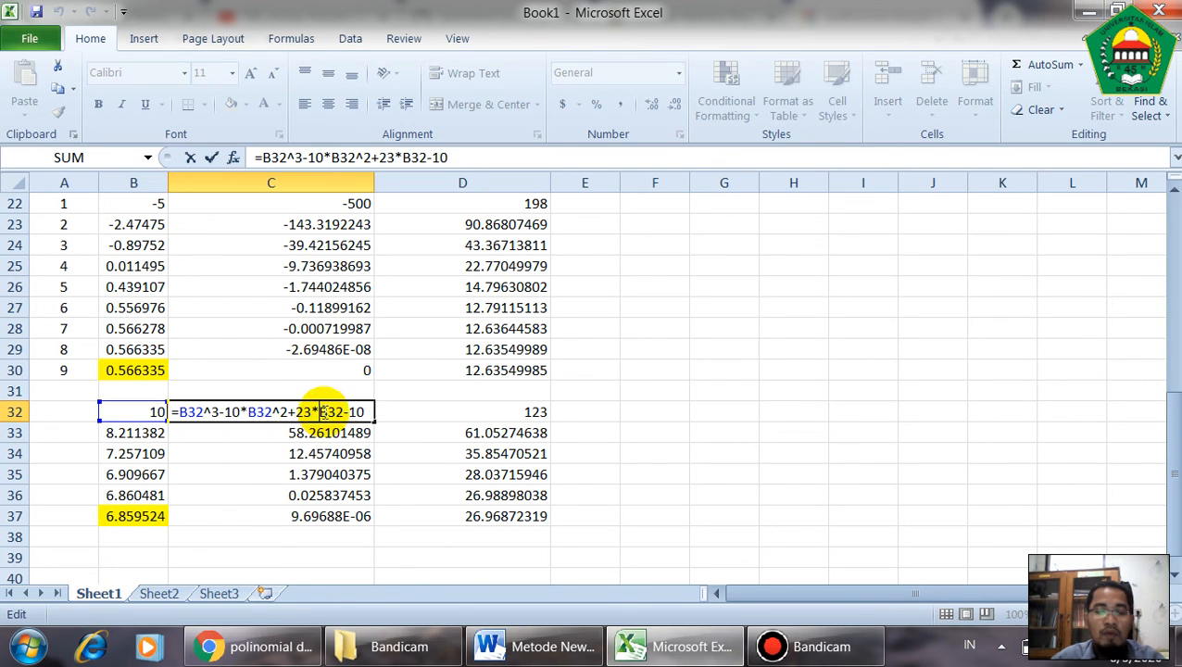
{"action": "key", "text": "Return"}
{"action": "left_click", "coordinate": [477, 412]}
{"action": "double_click", "coordinate": [511, 409]}
{"action": "key", "text": "Return"}
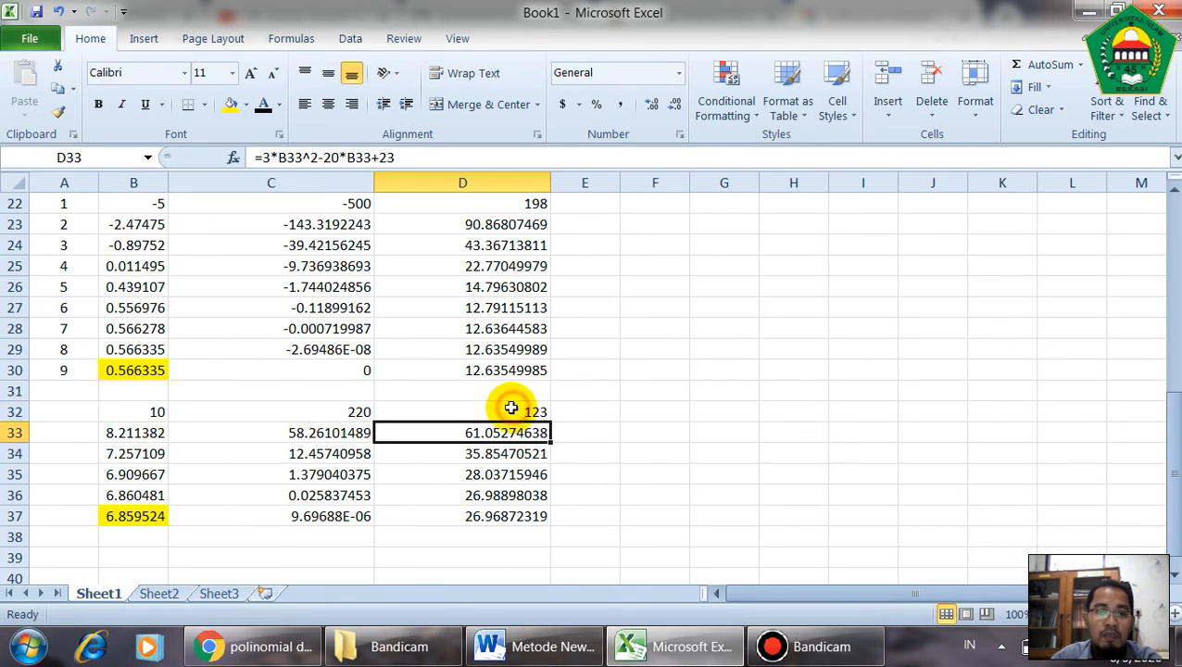
{"action": "left_click", "coordinate": [145, 432]}
{"action": "double_click", "coordinate": [145, 432]}
{"action": "scroll", "coordinate": [217, 349], "scroll_direction": "up", "scroll_amount": 3}
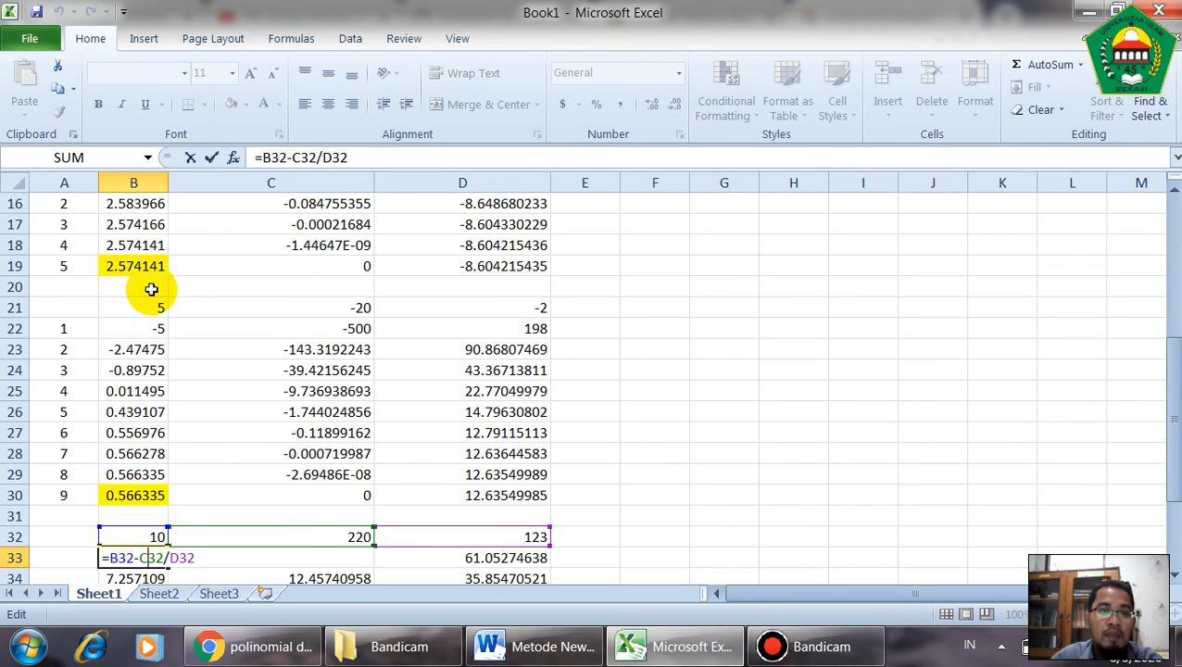
{"action": "key", "text": "Return"}
{"action": "scroll", "coordinate": [311, 412], "scroll_direction": "down", "scroll_amount": 2}
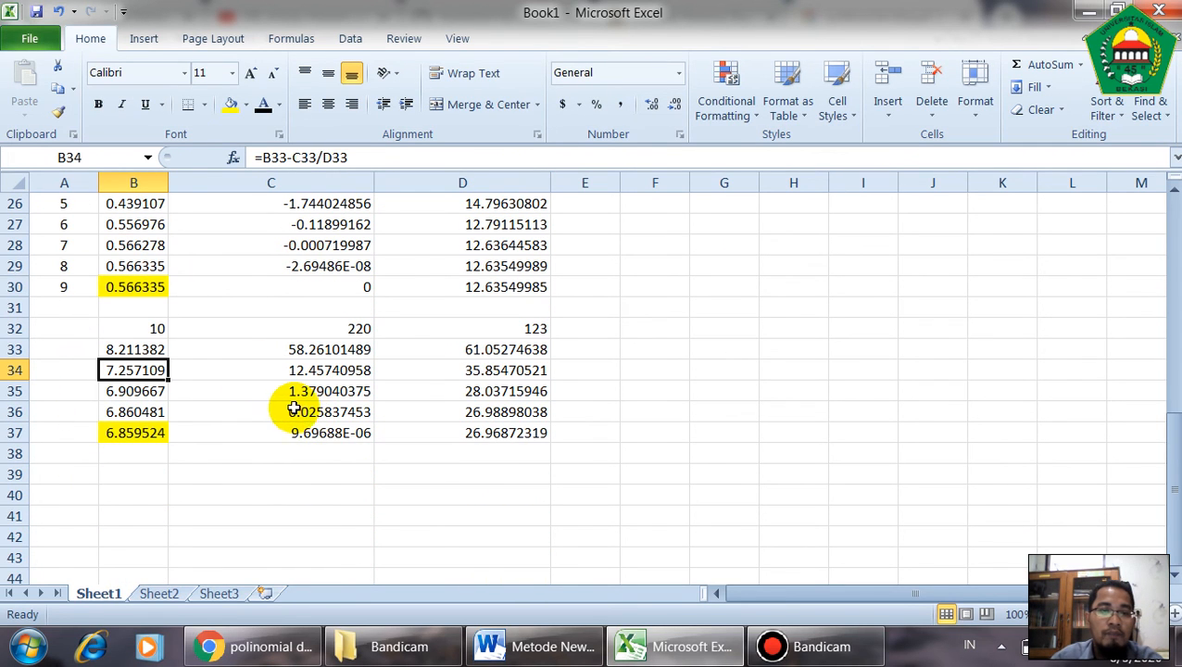
Step: Extend the third table's iteration formulas from B36:D36 down through row 41
{"action": "left_click", "coordinate": [146, 432]}
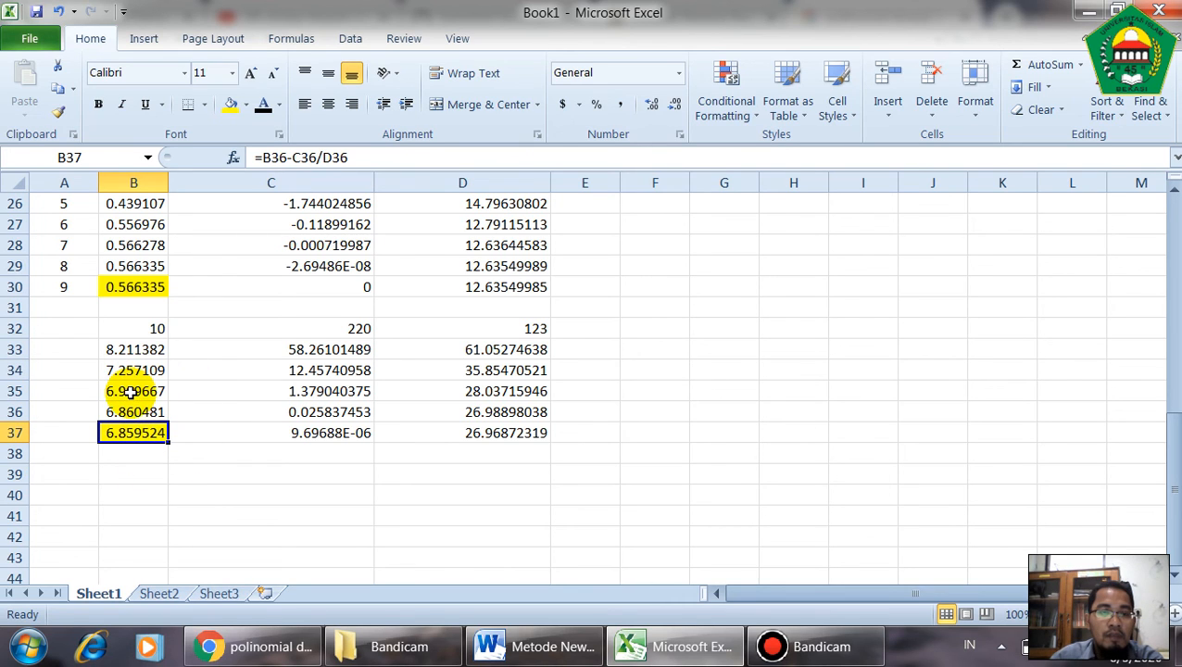
{"action": "left_click_drag", "start_coordinate": [146, 412], "coordinate": [548, 480]}
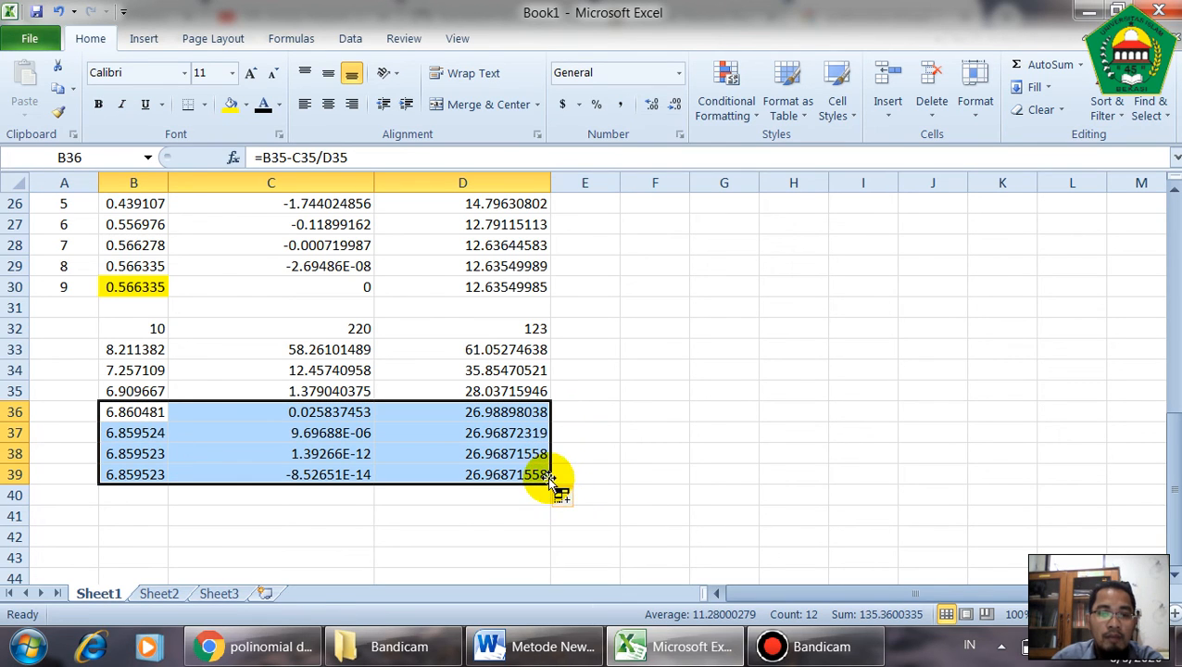
{"action": "left_click_drag", "start_coordinate": [549, 484], "coordinate": [546, 528]}
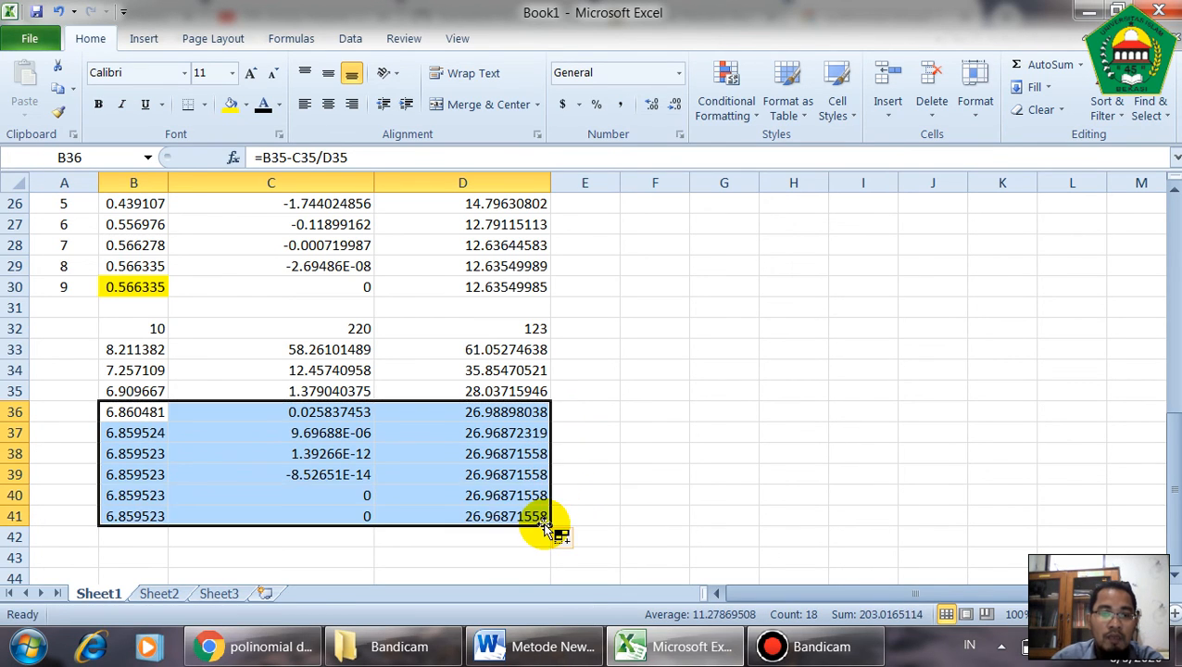
Step: Clear the surplus iteration in B41:D41, including the leftover function and derivative formulas
{"action": "left_click_drag", "start_coordinate": [150, 516], "coordinate": [492, 524]}
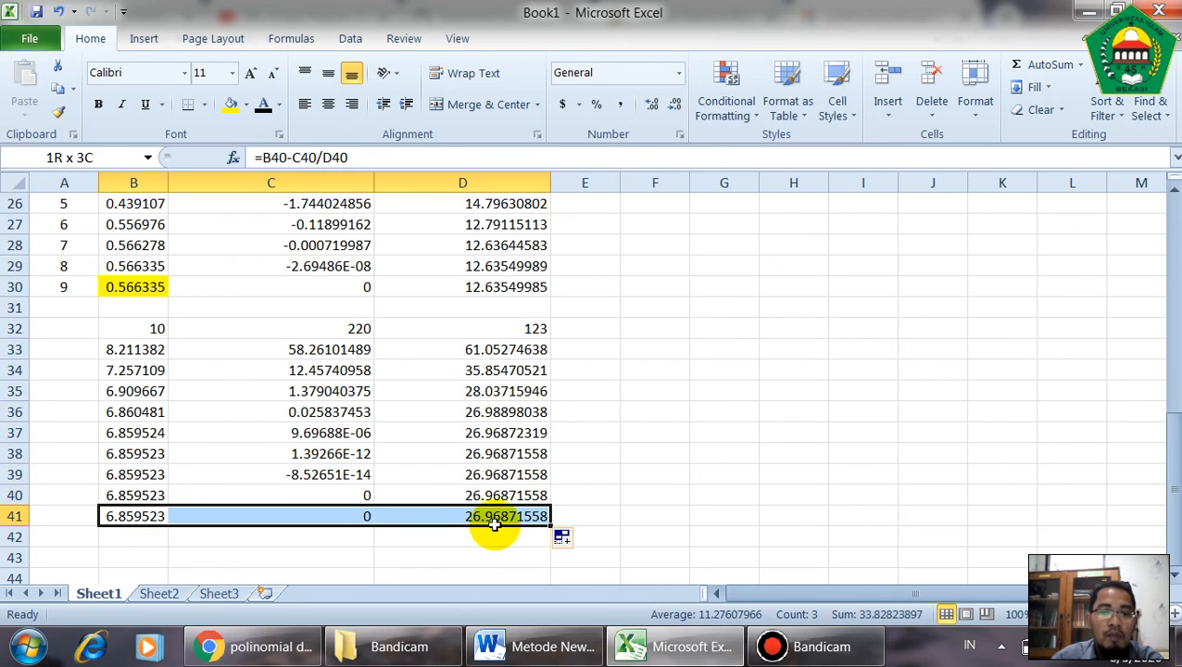
{"action": "key", "text": "BackSpace"}
{"action": "left_click", "coordinate": [654, 472]}
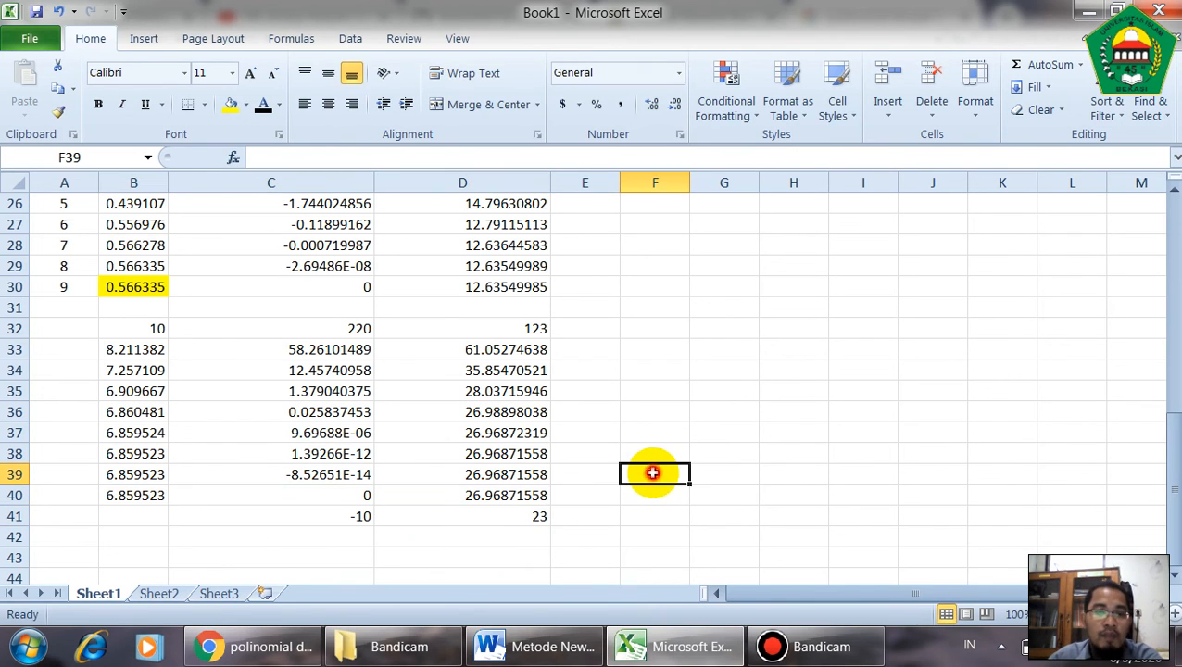
{"action": "left_click", "coordinate": [327, 511]}
{"action": "left_click_drag", "start_coordinate": [327, 511], "coordinate": [475, 520]}
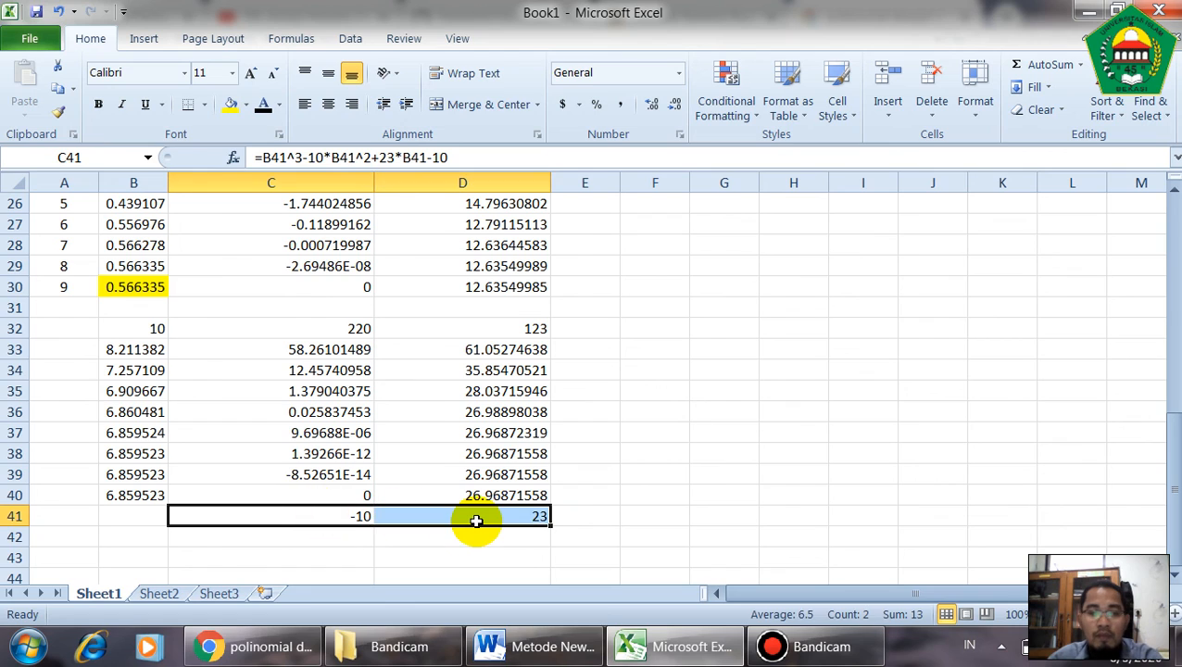
{"action": "key", "text": "Delete"}
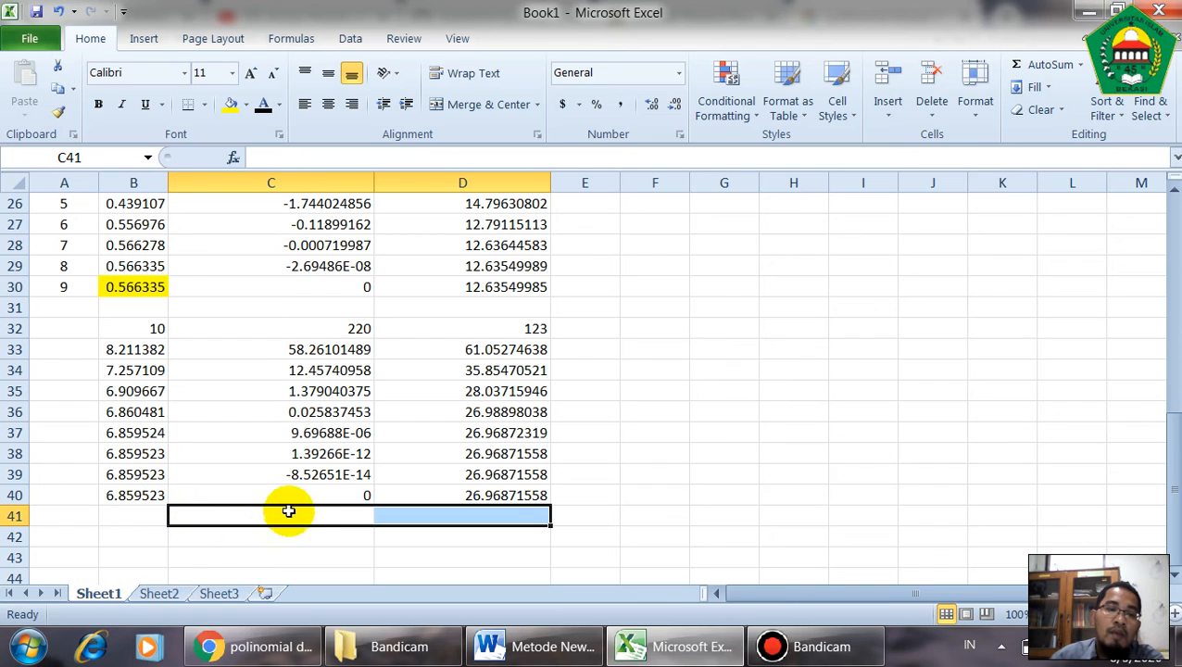
Step: Highlight the root in B40 with a yellow fill and number the third table's iterations 1 to 8 in A33:A40
{"action": "left_click", "coordinate": [148, 495]}
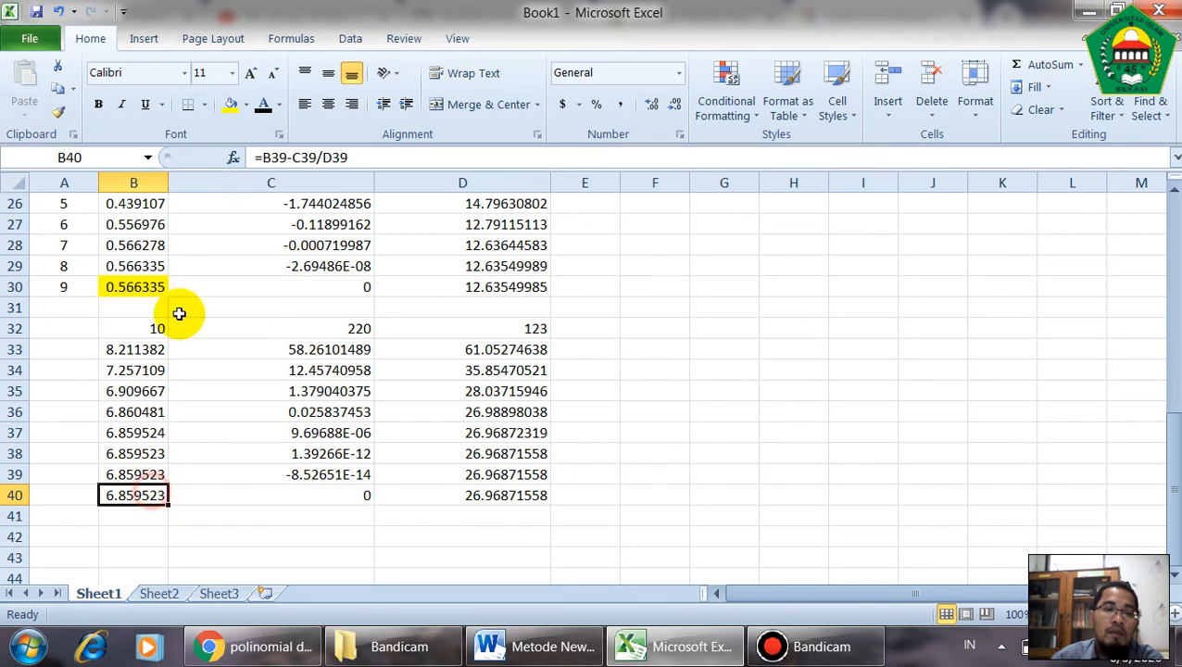
{"action": "left_click", "coordinate": [74, 345]}
{"action": "type", "text": "1"}
{"action": "key", "text": "Return"}
{"action": "left_click", "coordinate": [89, 343]}
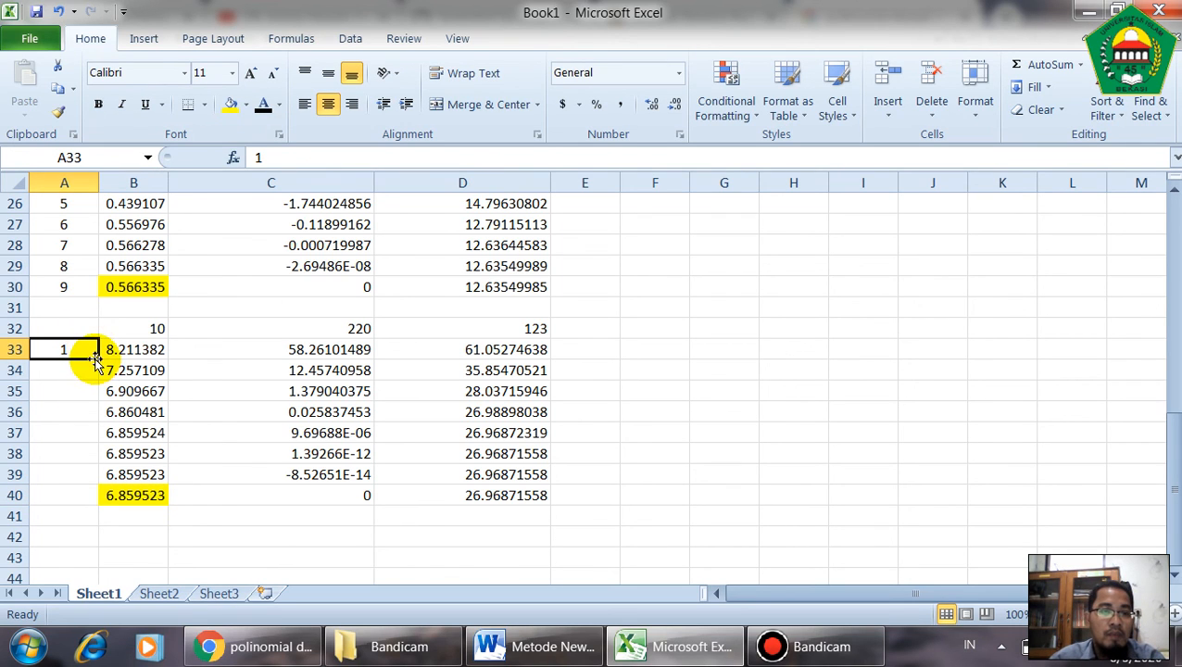
{"action": "left_click_drag", "start_coordinate": [96, 359], "coordinate": [95, 511]}
{"action": "left_click", "coordinate": [755, 415]}
Step: Review the three iteration tables and compare their highlighted roots in B19, B30 and B40 with the cubic function
{"action": "scroll", "coordinate": [757, 418], "scroll_direction": "up", "scroll_amount": 2}
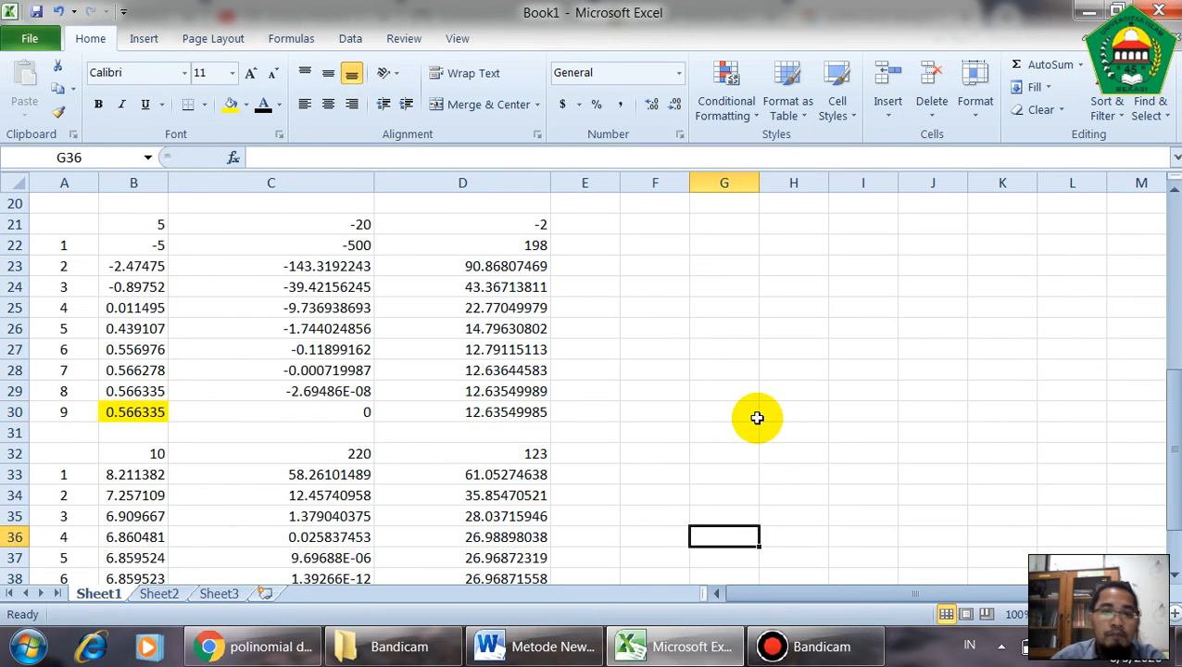
{"action": "scroll", "coordinate": [756, 417], "scroll_direction": "up", "scroll_amount": 1}
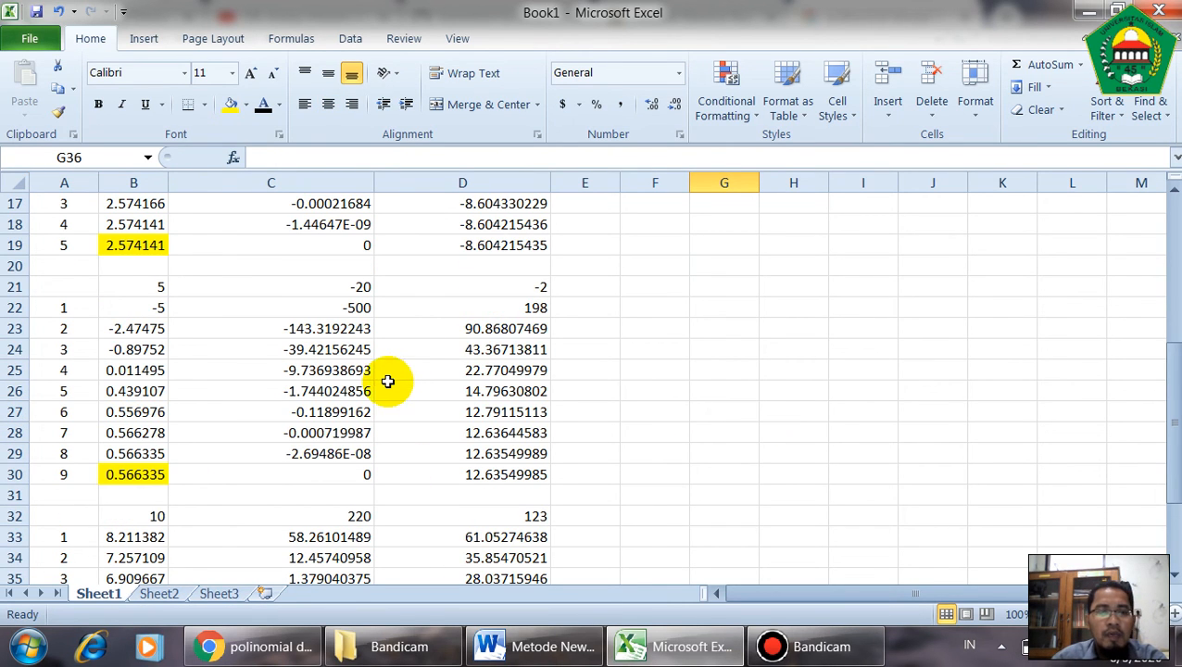
{"action": "scroll", "coordinate": [306, 311], "scroll_direction": "up", "scroll_amount": 2}
{"action": "scroll", "coordinate": [306, 311], "scroll_direction": "down", "scroll_amount": 2}
{"action": "scroll", "coordinate": [269, 309], "scroll_direction": "up", "scroll_amount": 1}
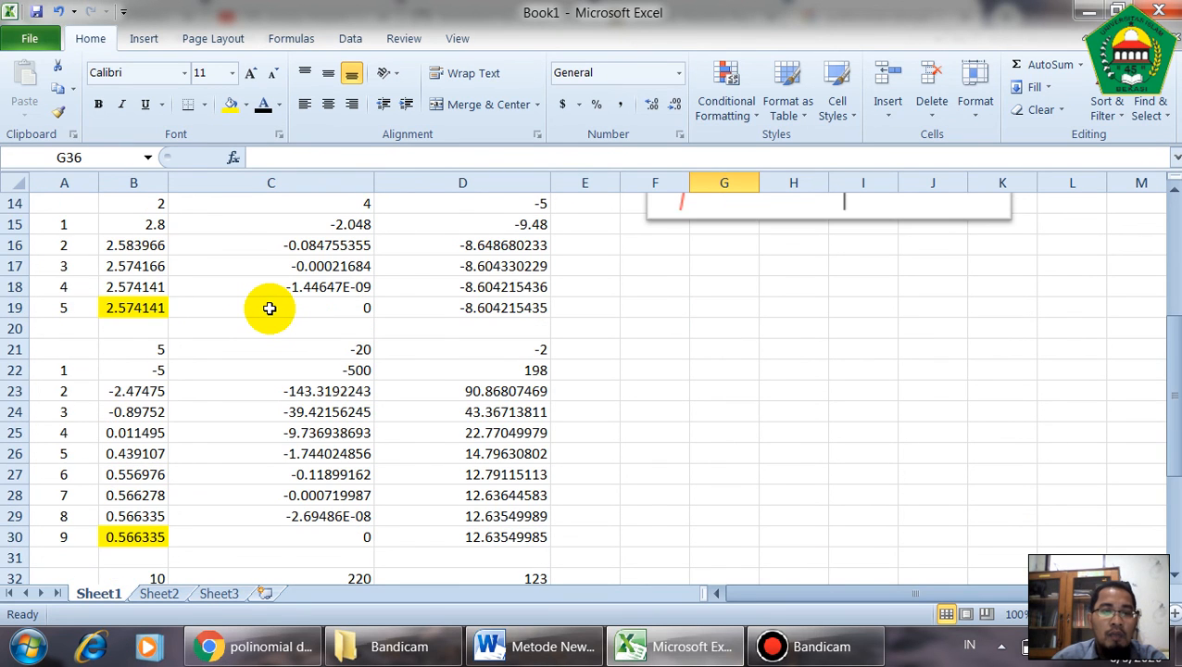
{"action": "scroll", "coordinate": [269, 308], "scroll_direction": "up", "scroll_amount": 5}
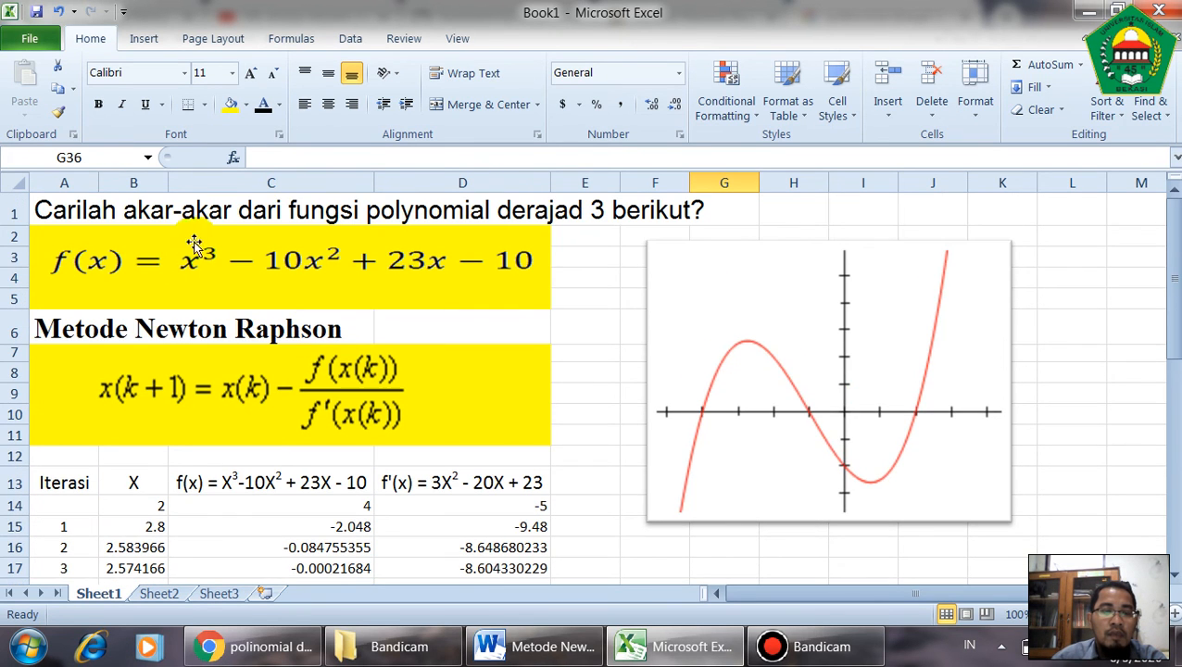
{"action": "scroll", "coordinate": [342, 271], "scroll_direction": "down", "scroll_amount": 7}
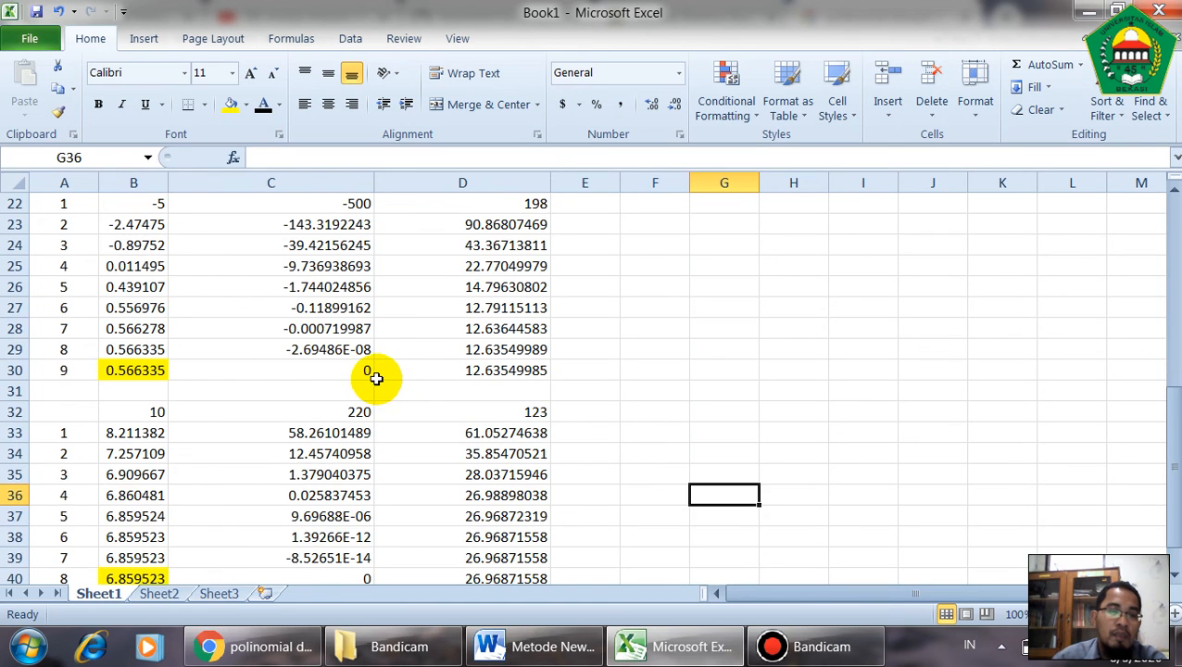
{"action": "scroll", "coordinate": [377, 377], "scroll_direction": "up", "scroll_amount": 2}
{"action": "scroll", "coordinate": [91, 271], "scroll_direction": "up", "scroll_amount": 1}
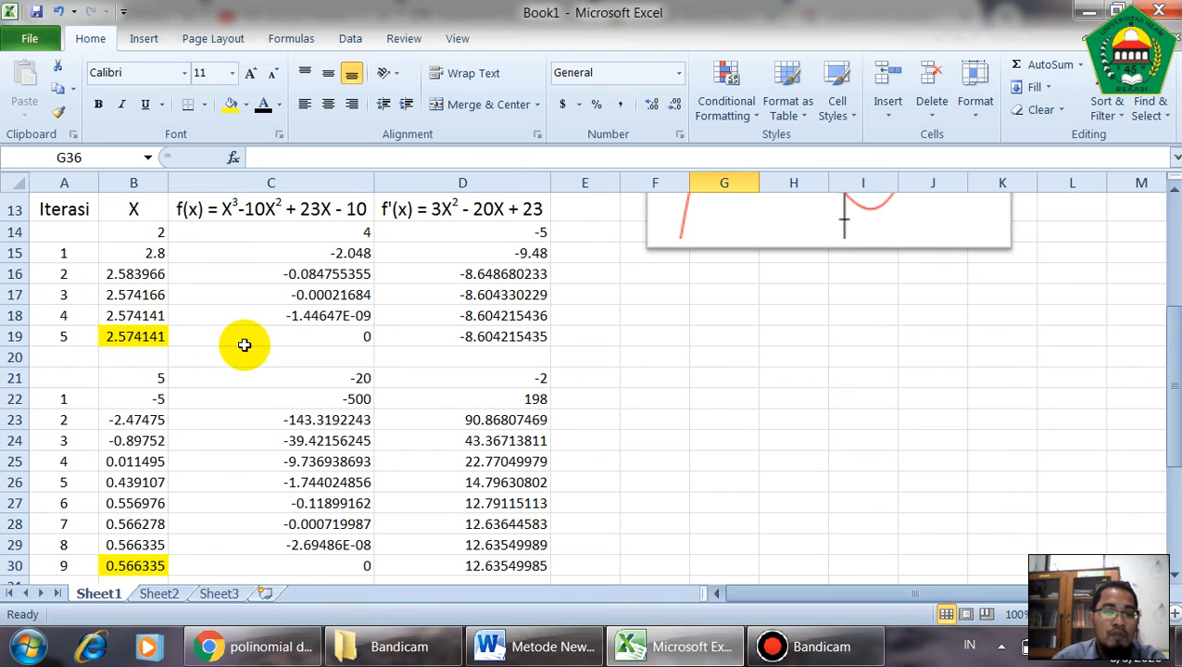
{"action": "scroll", "coordinate": [245, 361], "scroll_direction": "down", "scroll_amount": 3}
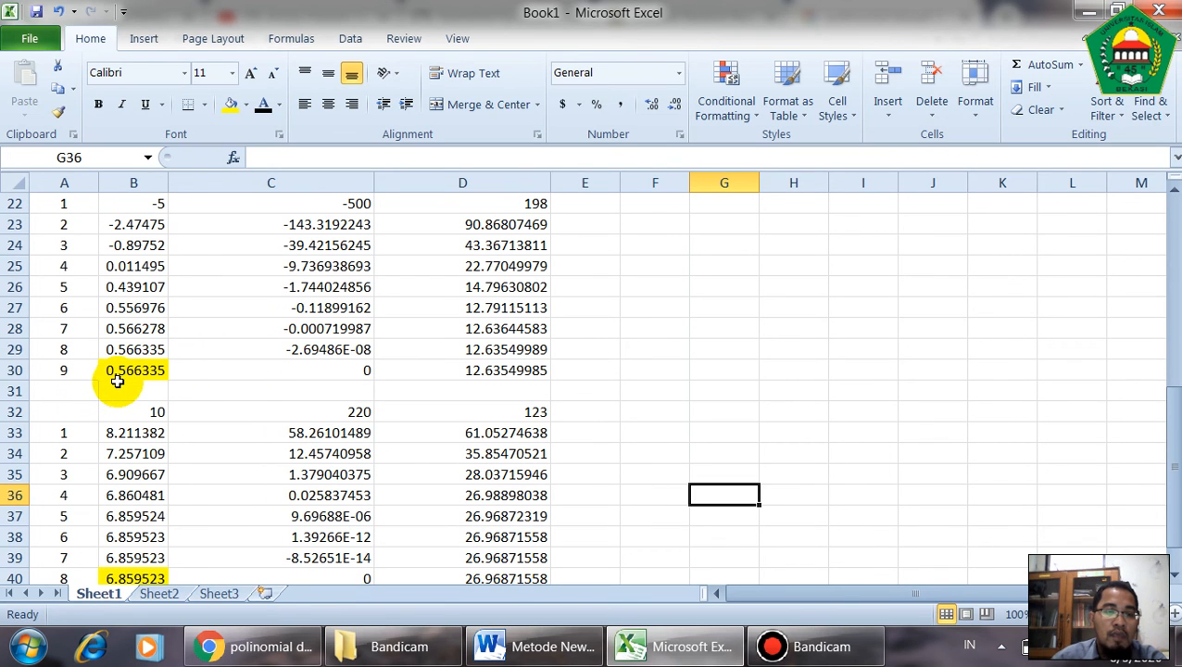
{"action": "scroll", "coordinate": [144, 381], "scroll_direction": "down", "scroll_amount": 1}
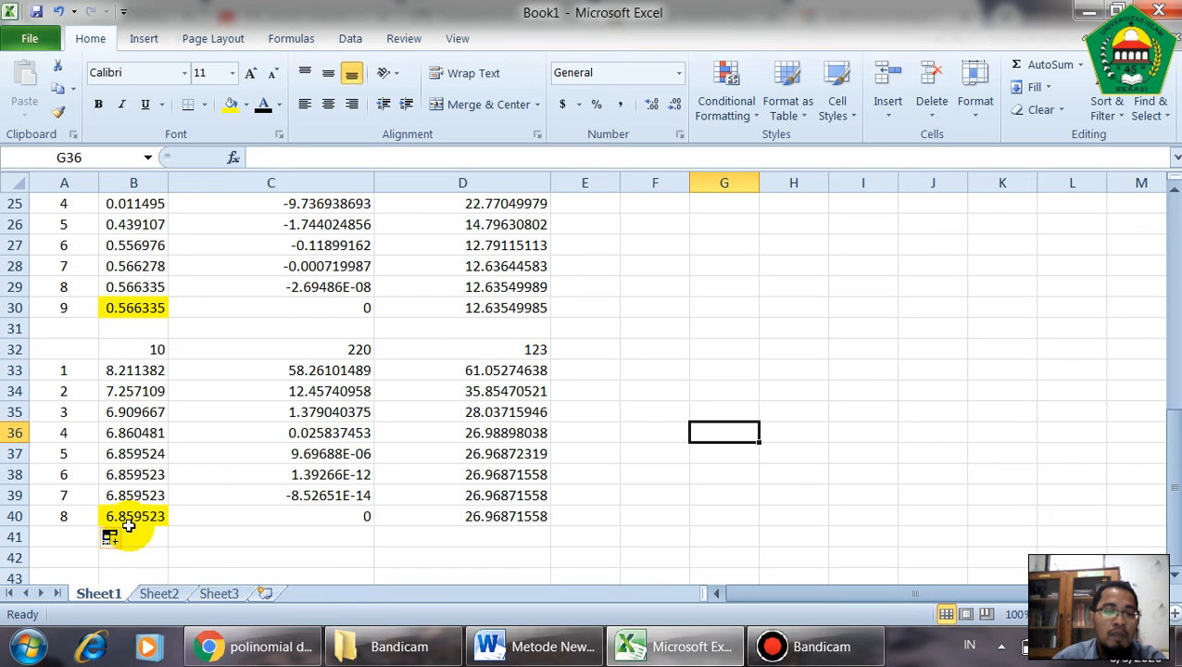
{"action": "scroll", "coordinate": [269, 474], "scroll_direction": "down", "scroll_amount": 1}
{"action": "scroll", "coordinate": [269, 470], "scroll_direction": "up", "scroll_amount": 5}
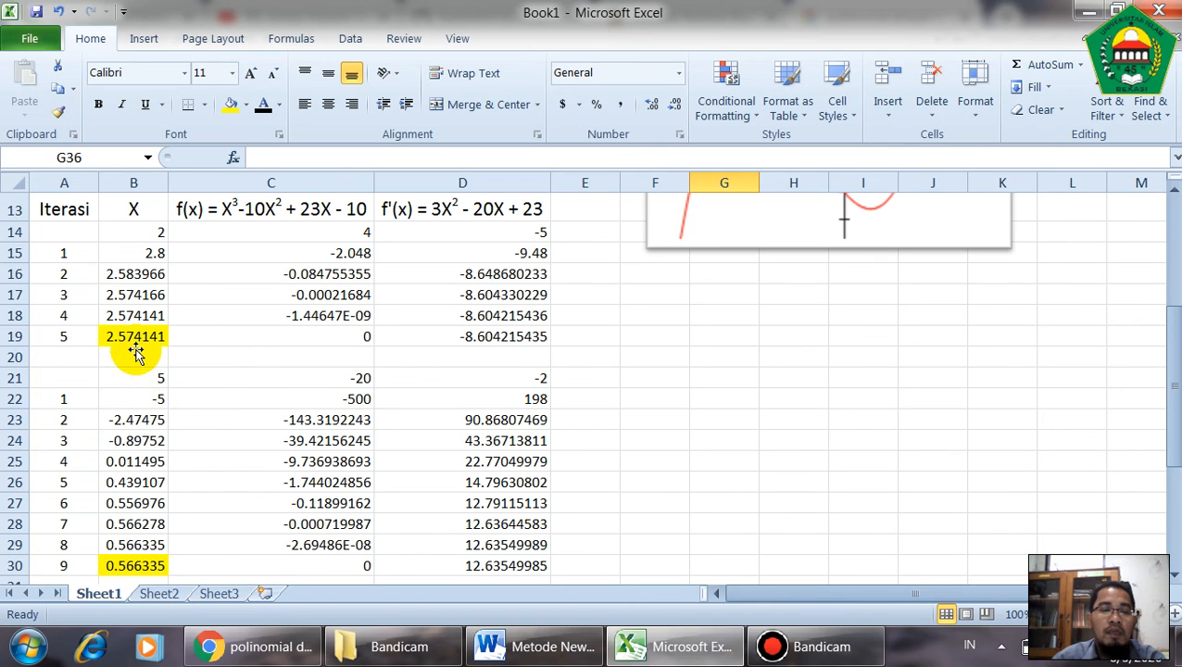
Step: Review the cubic function, its graph and the Newton-Raphson formula together with the starting values and roots in the tables
{"action": "scroll", "coordinate": [201, 418], "scroll_direction": "up", "scroll_amount": 2}
{"action": "scroll", "coordinate": [201, 419], "scroll_direction": "up", "scroll_amount": 1}
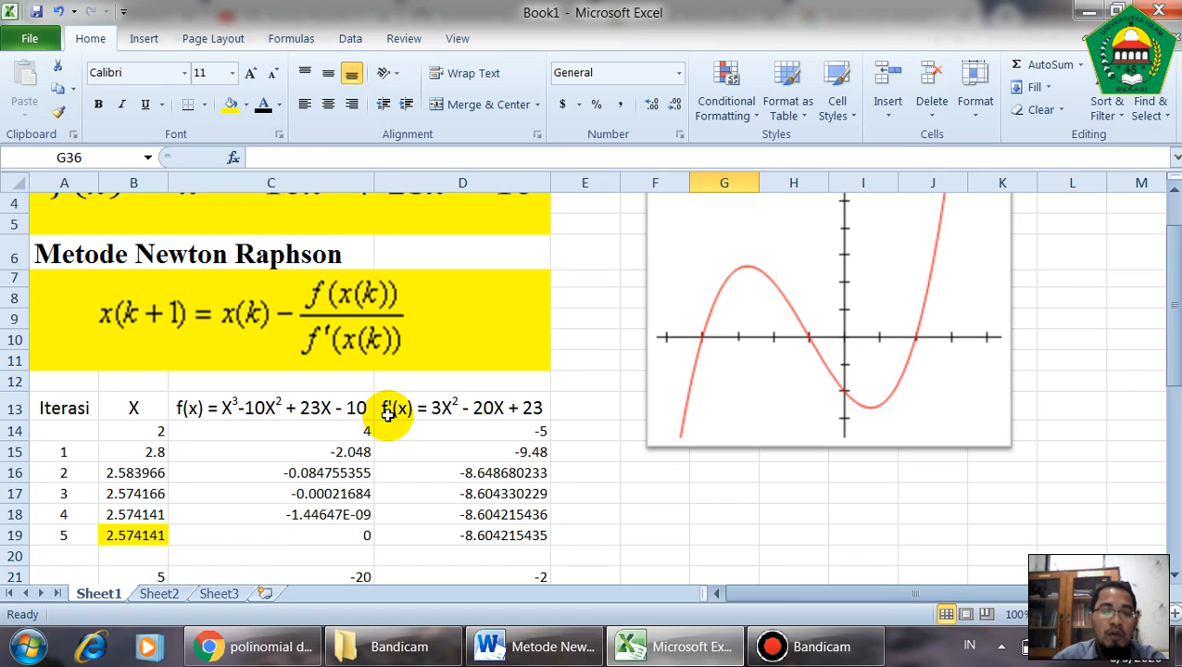
{"action": "scroll", "coordinate": [322, 418], "scroll_direction": "up", "scroll_amount": 1}
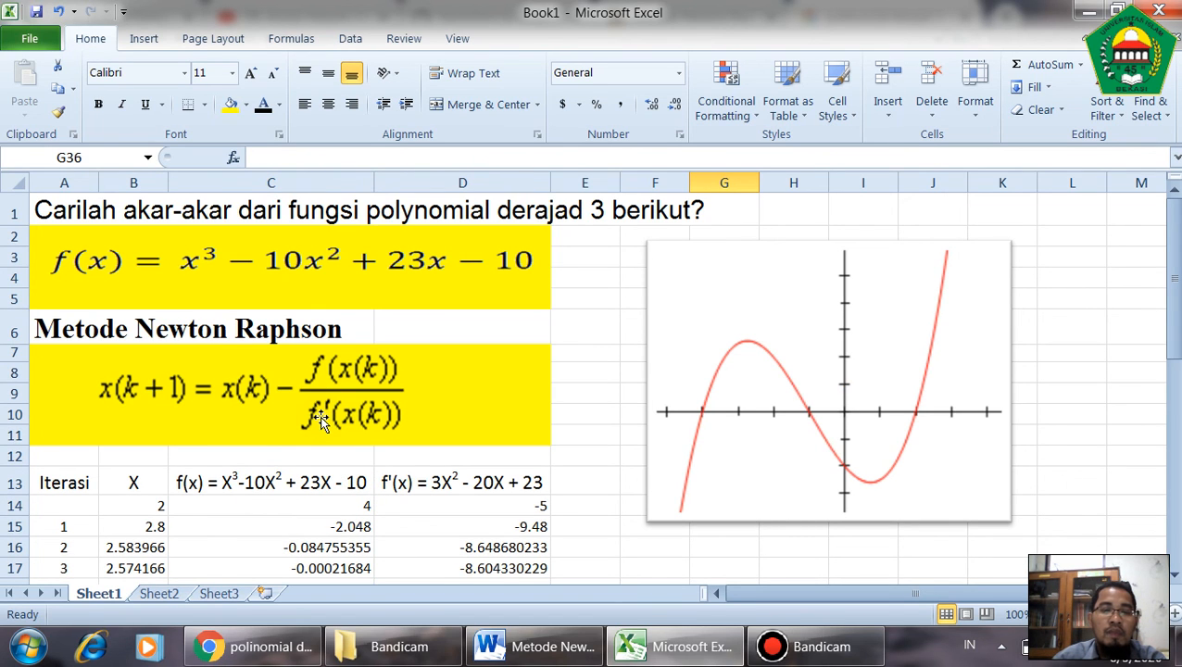
{"action": "scroll", "coordinate": [321, 418], "scroll_direction": "down", "scroll_amount": 7}
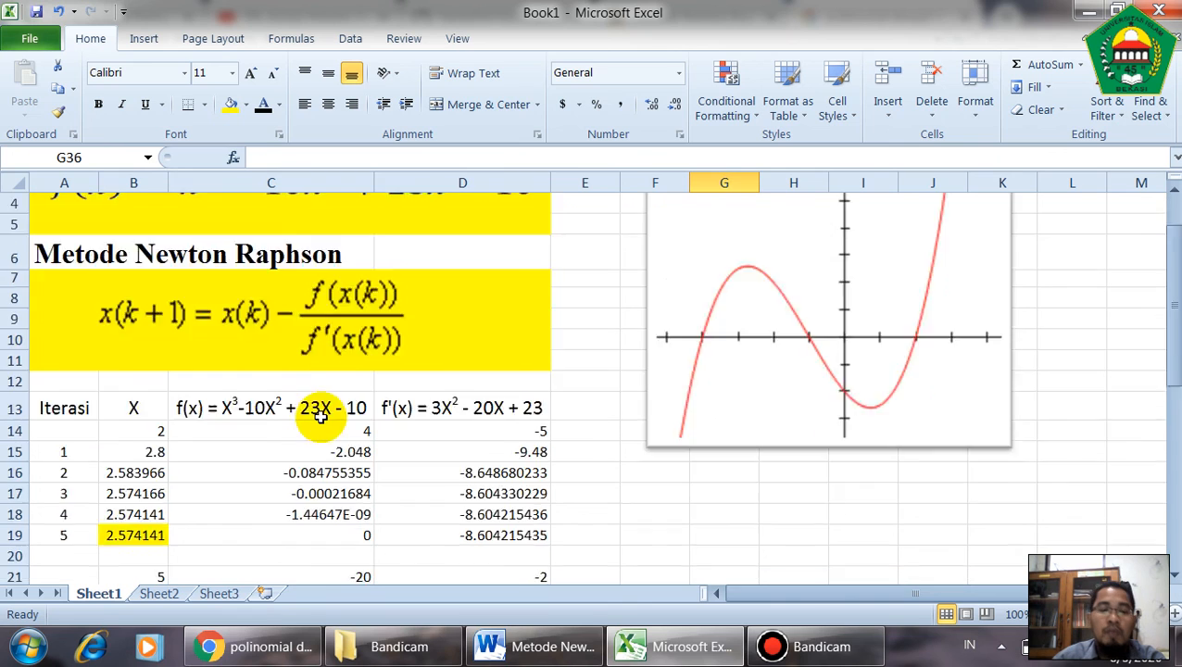
{"action": "scroll", "coordinate": [322, 418], "scroll_direction": "up", "scroll_amount": 2}
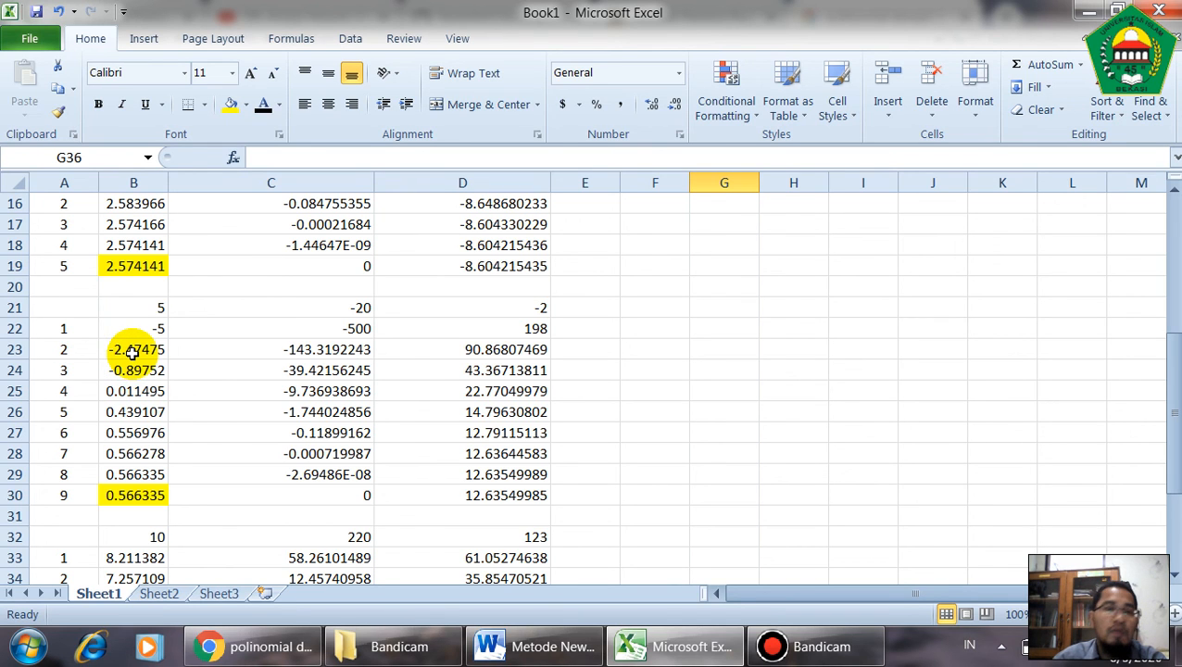
{"action": "scroll", "coordinate": [135, 370], "scroll_direction": "up", "scroll_amount": 1}
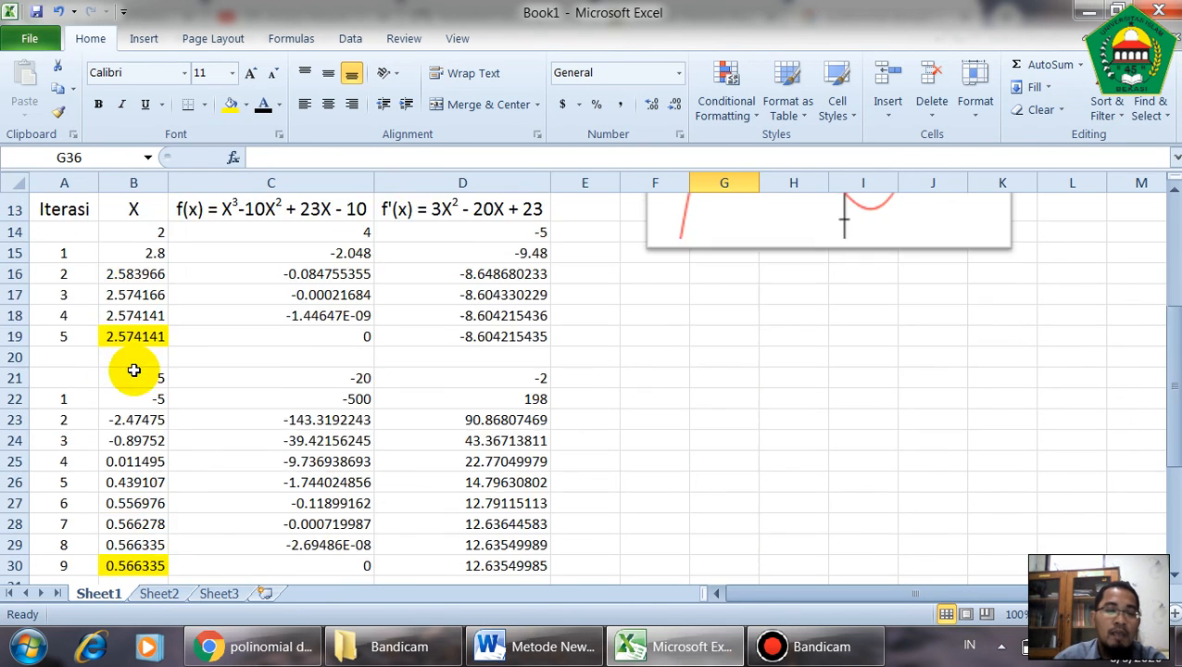
{"action": "scroll", "coordinate": [134, 371], "scroll_direction": "up", "scroll_amount": 4}
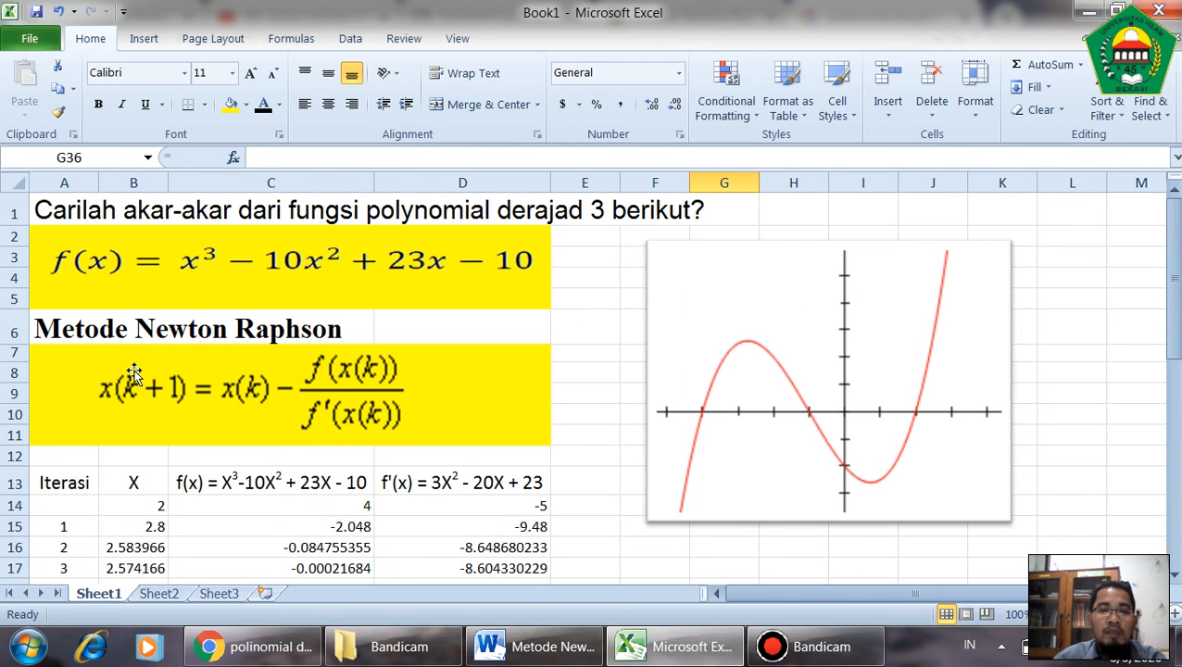